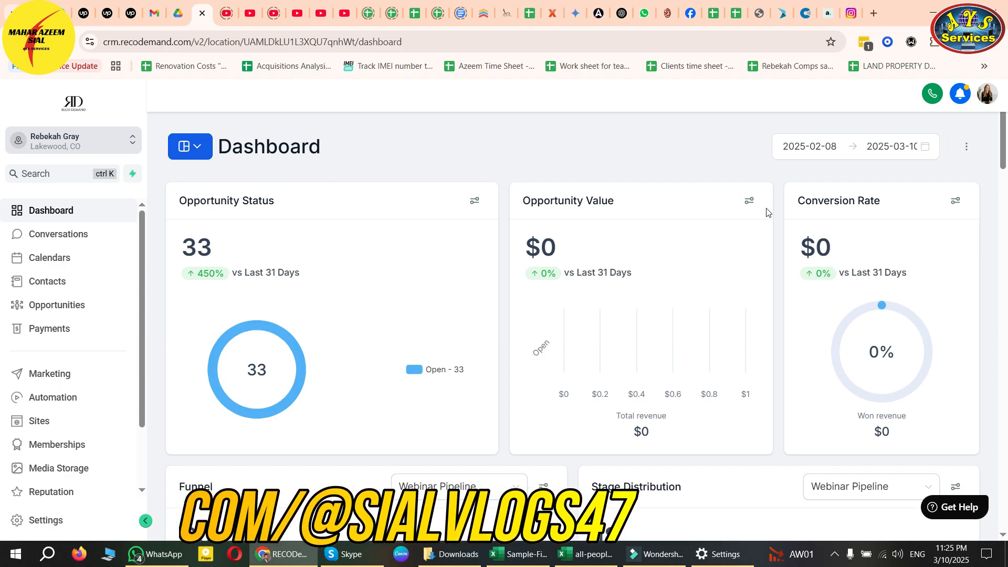
# - Open the CRM's Contacts page with the list of all contacts
pyautogui.click(495, 139)
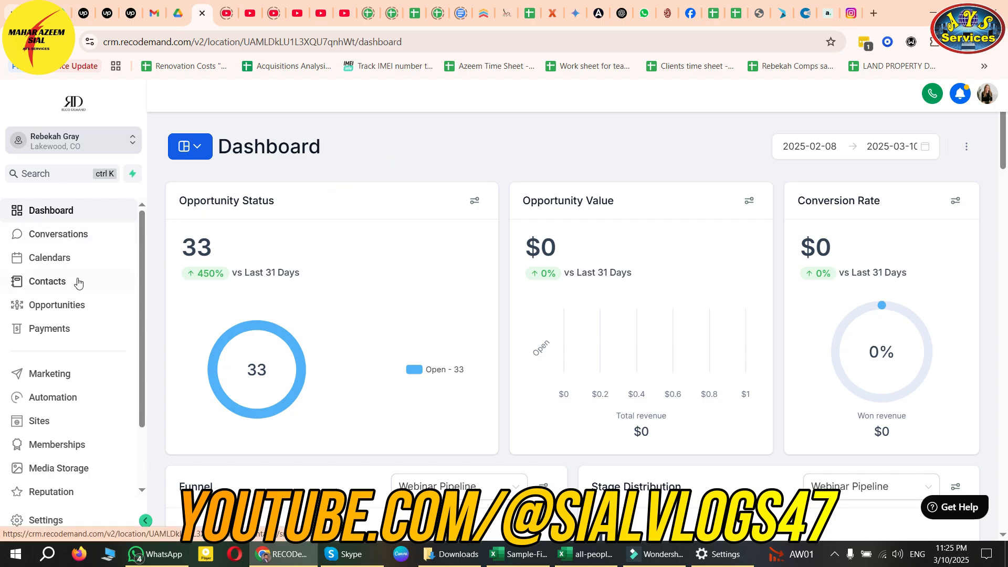
pyautogui.scroll(-2, 89, 254)
pyautogui.scroll(2, 86, 254)
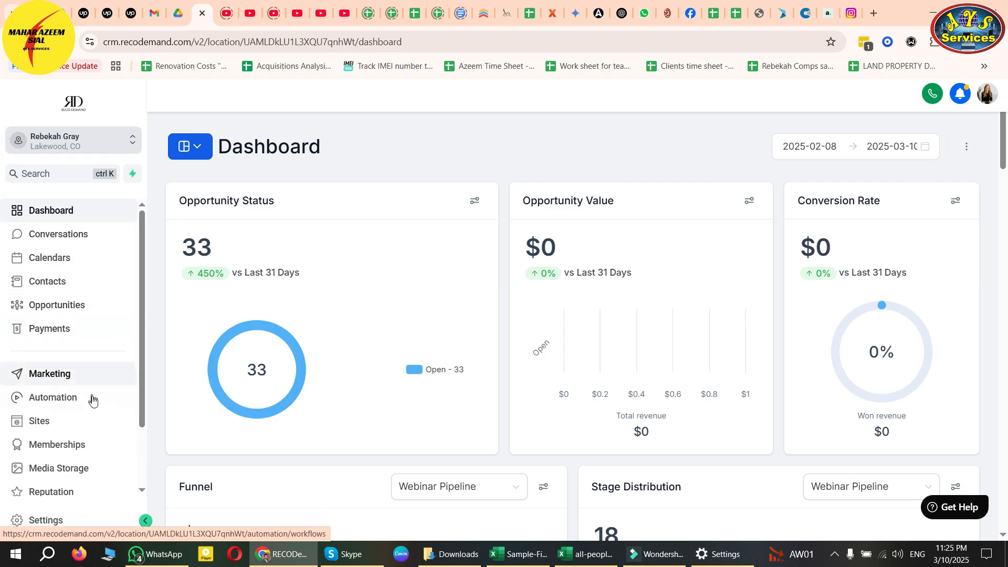
pyautogui.scroll(-1, 87, 413)
pyautogui.scroll(-1, 87, 413)
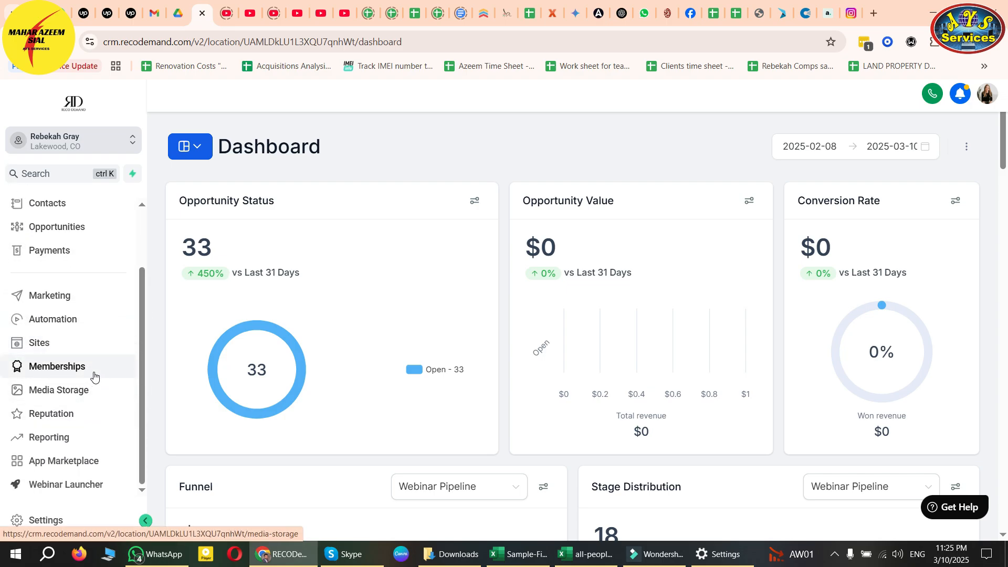
pyautogui.scroll(3, 85, 336)
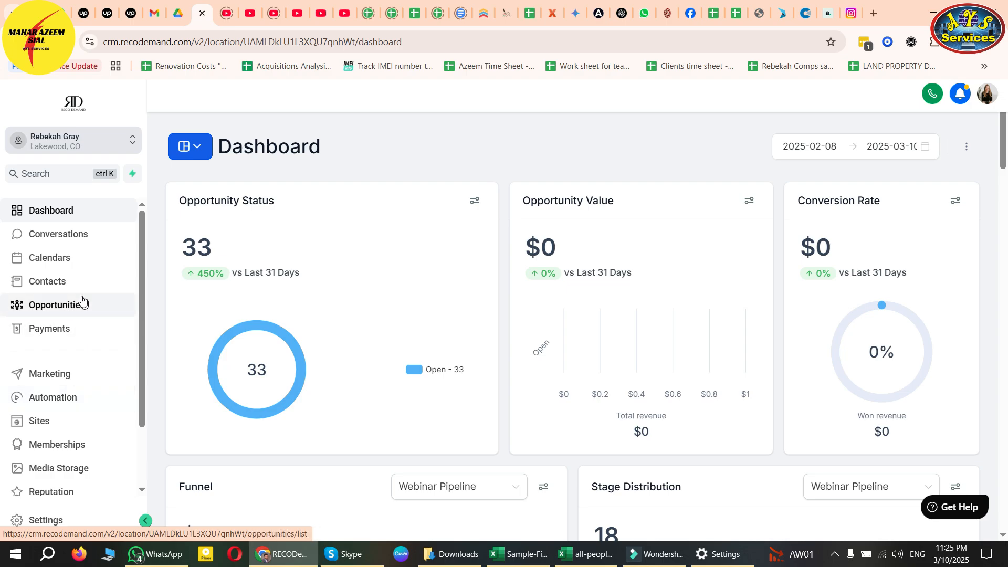
pyautogui.click(49, 282)
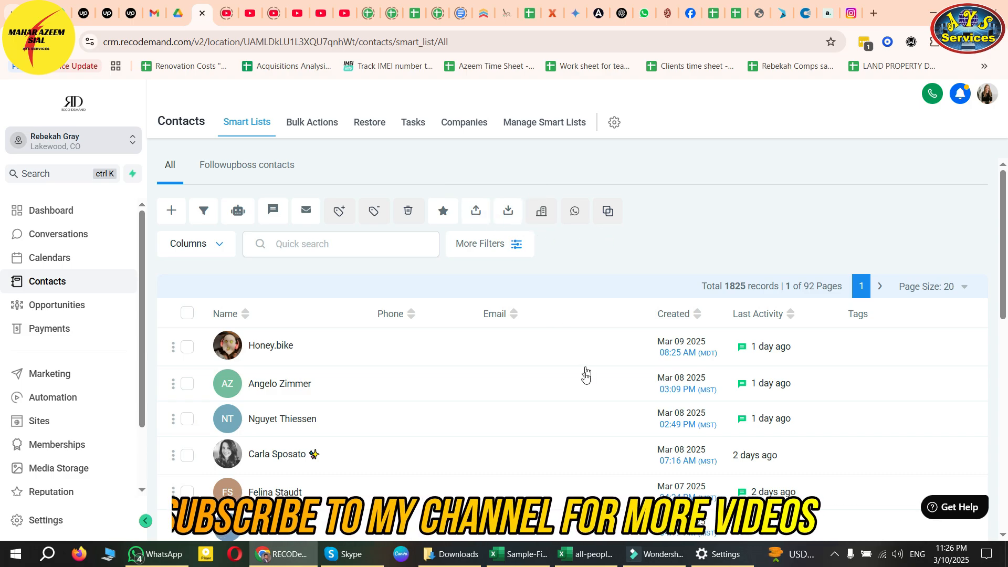
# - Open all-people-2025-02-28.csv from the Downloads folder in Excel
pyautogui.click(451, 554)
pyautogui.click(580, 173)
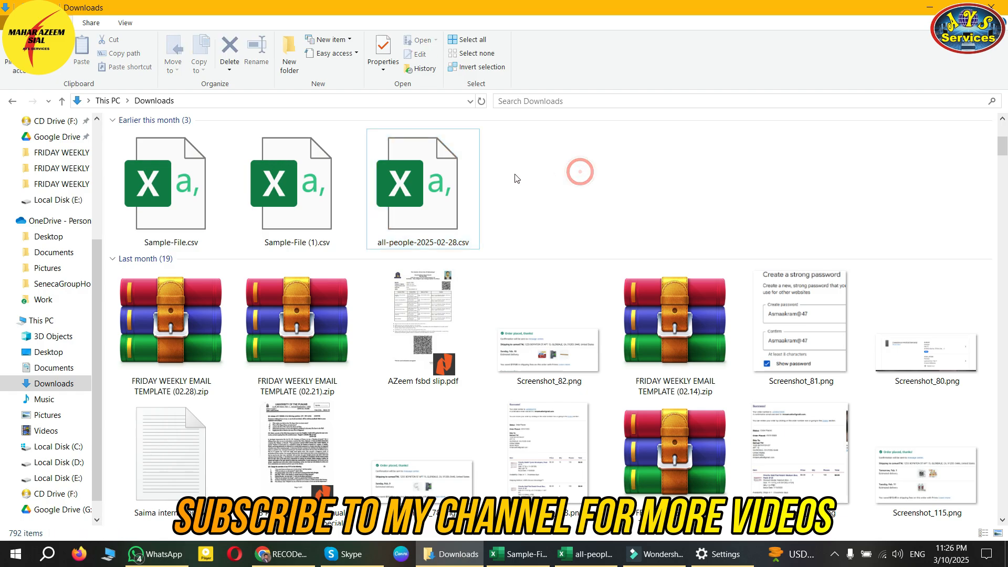
pyautogui.doubleClick(426, 223)
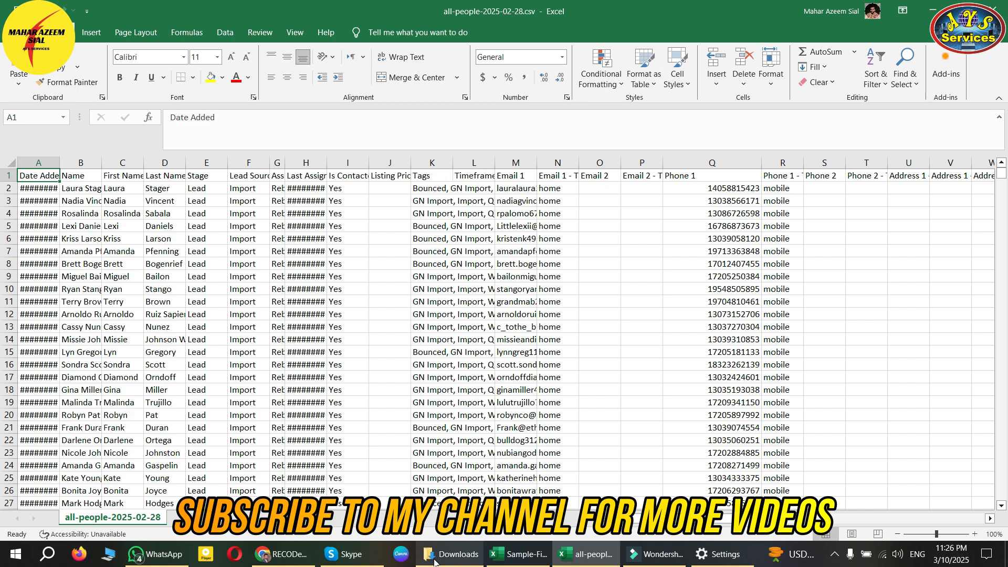
# - Open Sample-File.csv from the Downloads folder in Excel
pyautogui.click(452, 553)
pyautogui.doubleClick(179, 213)
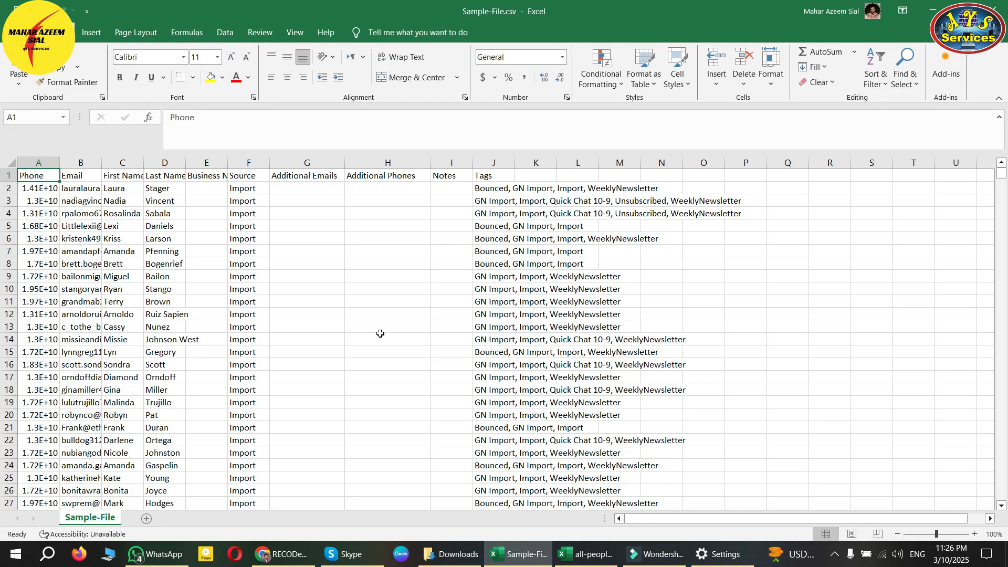
pyautogui.click(351, 403)
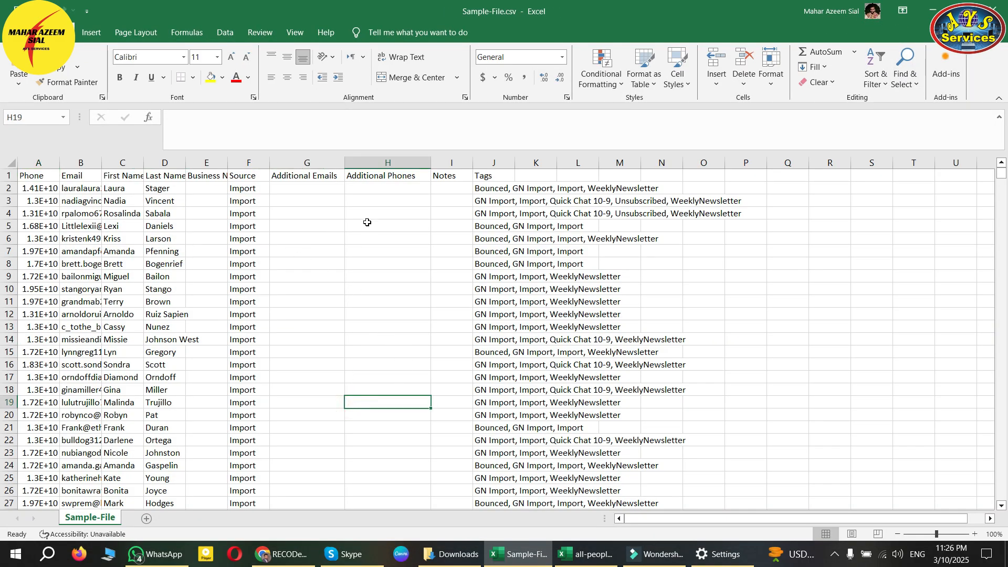
# - Examine the header cells of Sample-File one by one, from Phone in A1 to Tags in J1
pyautogui.click(39, 176)
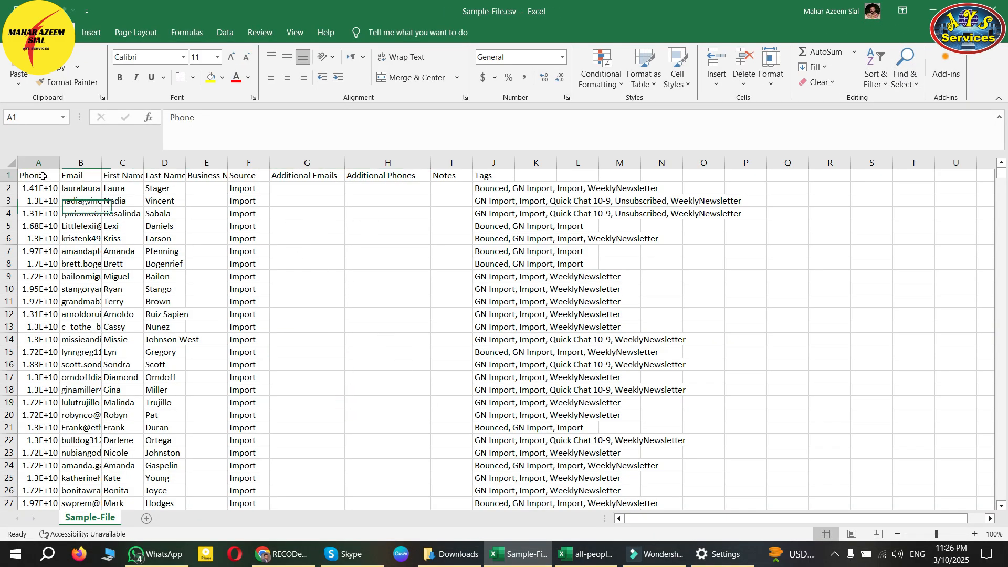
pyautogui.click(83, 176)
pyautogui.click(111, 177)
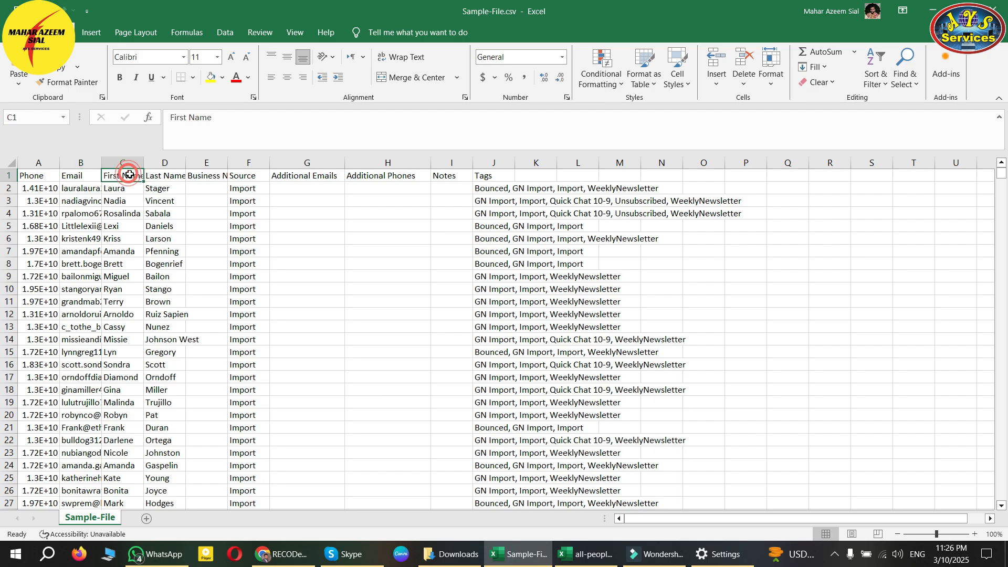
pyautogui.click(164, 177)
pyautogui.click(204, 175)
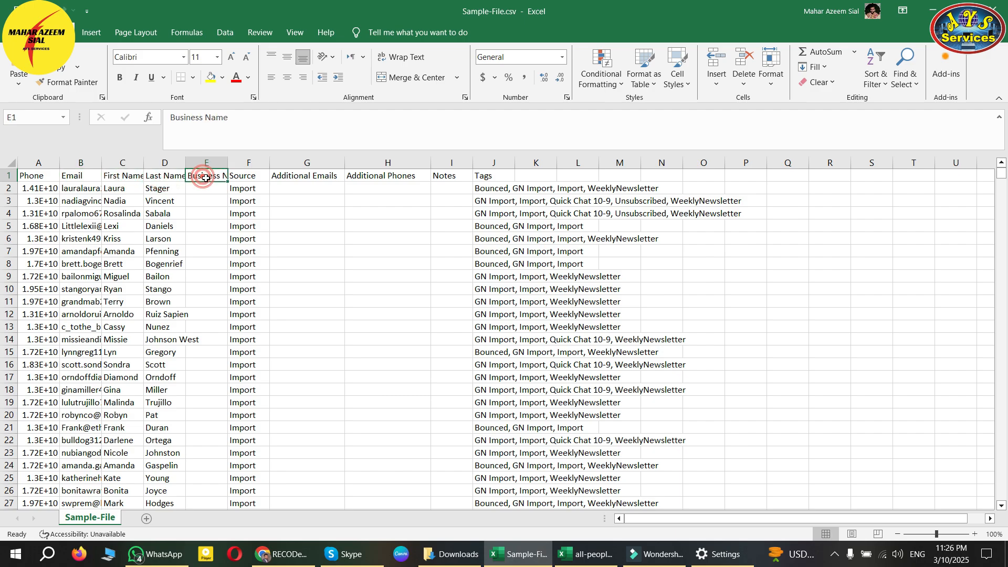
pyautogui.click(256, 174)
pyautogui.click(301, 176)
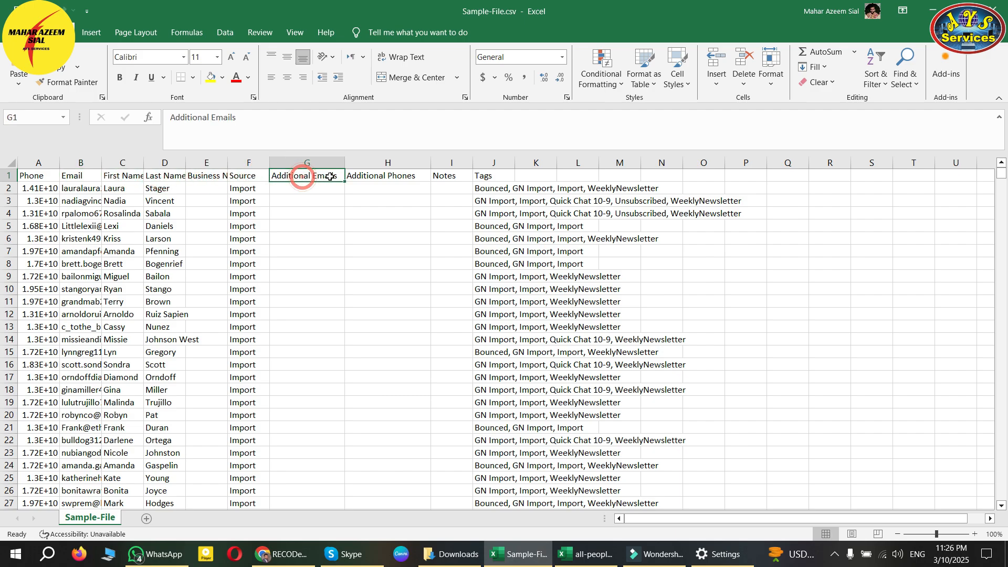
pyautogui.click(396, 176)
pyautogui.click(456, 176)
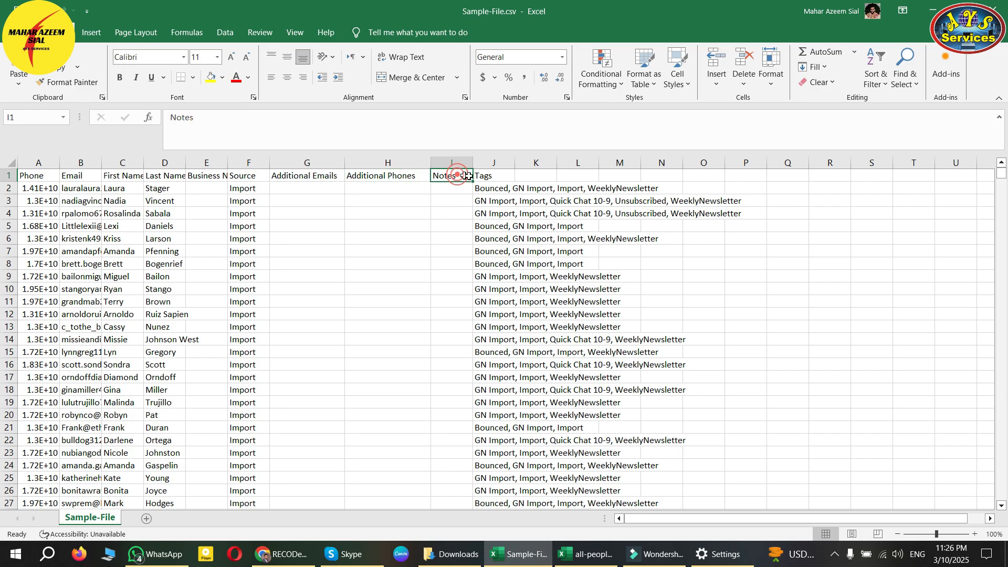
pyautogui.click(489, 178)
pyautogui.moveTo(490, 177); pyautogui.dragTo(39, 180)
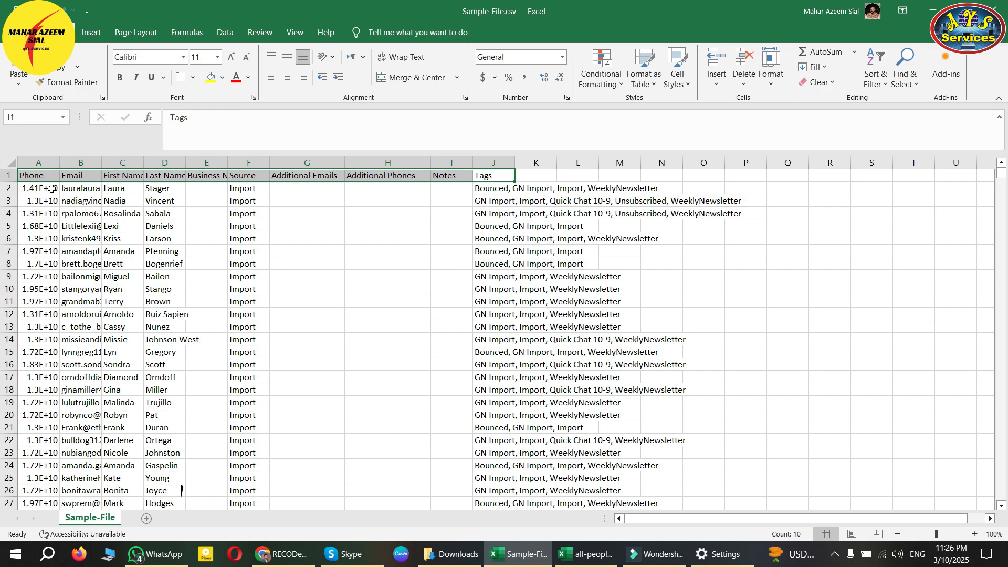
# - Widen column A of Sample-File so the full phone numbers are readable, and check several of them
pyautogui.moveTo(61, 159); pyautogui.dragTo(169, 159)
pyautogui.click(79, 225)
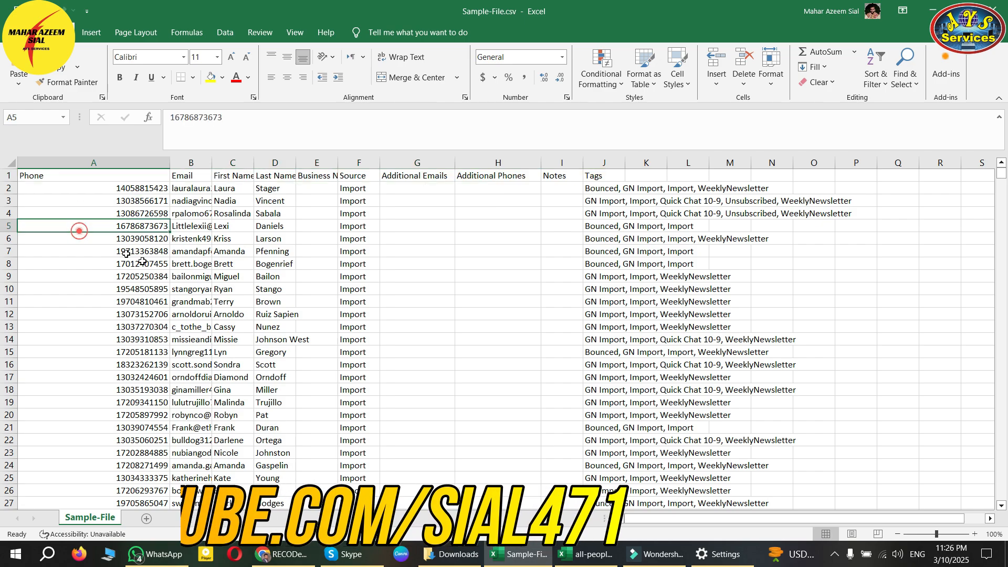
pyautogui.click(87, 241)
pyautogui.scroll(-3, 95, 292)
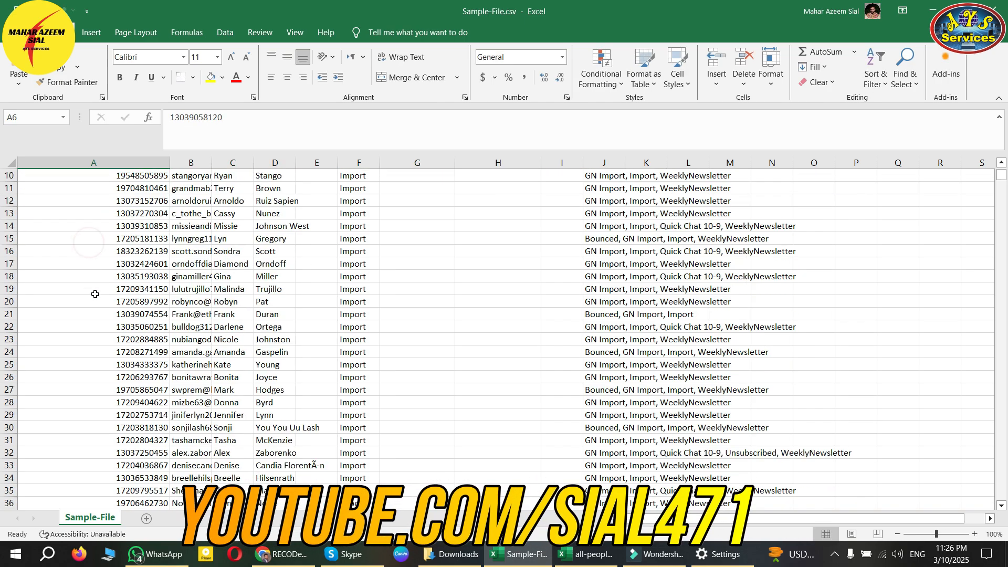
pyautogui.scroll(3, 95, 294)
# - Switch to the all-people-2025-02-28 workbook and check the first entries in the Phone 1 column
pyautogui.click(570, 549)
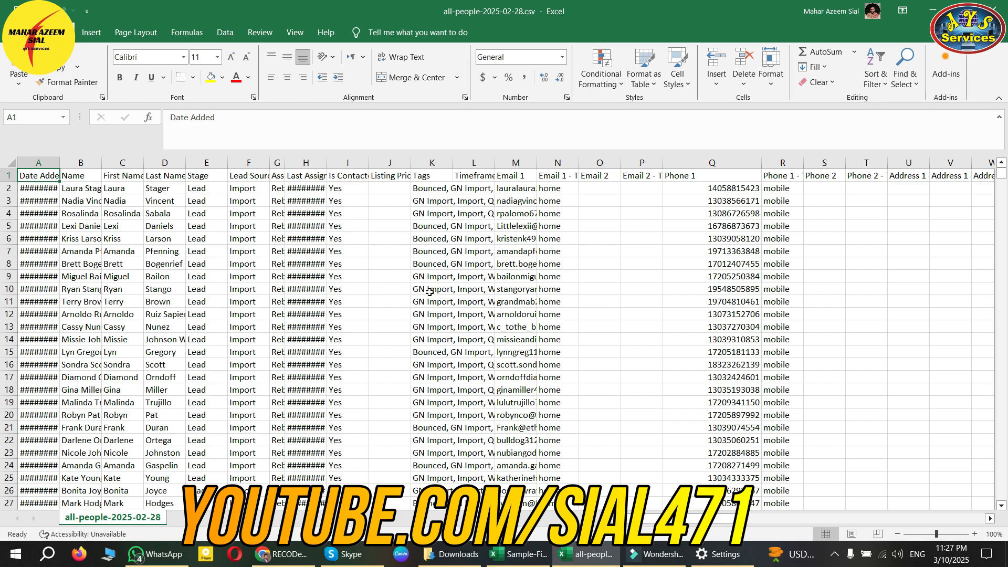
pyautogui.click(691, 188)
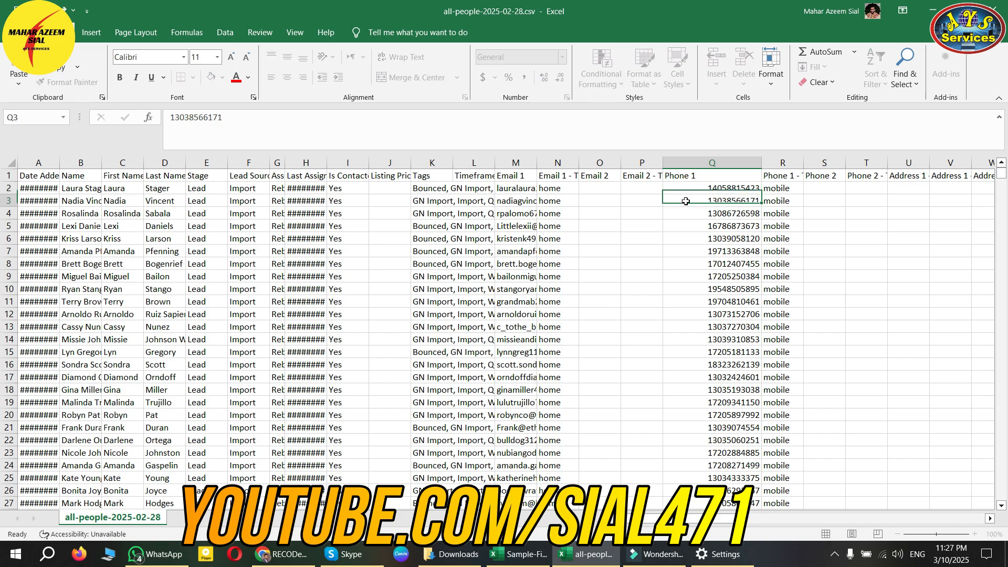
pyautogui.click(689, 200)
# - Return to Sample-File and examine how the phone numbers in column A are formatted across the contact rows
pyautogui.click(530, 549)
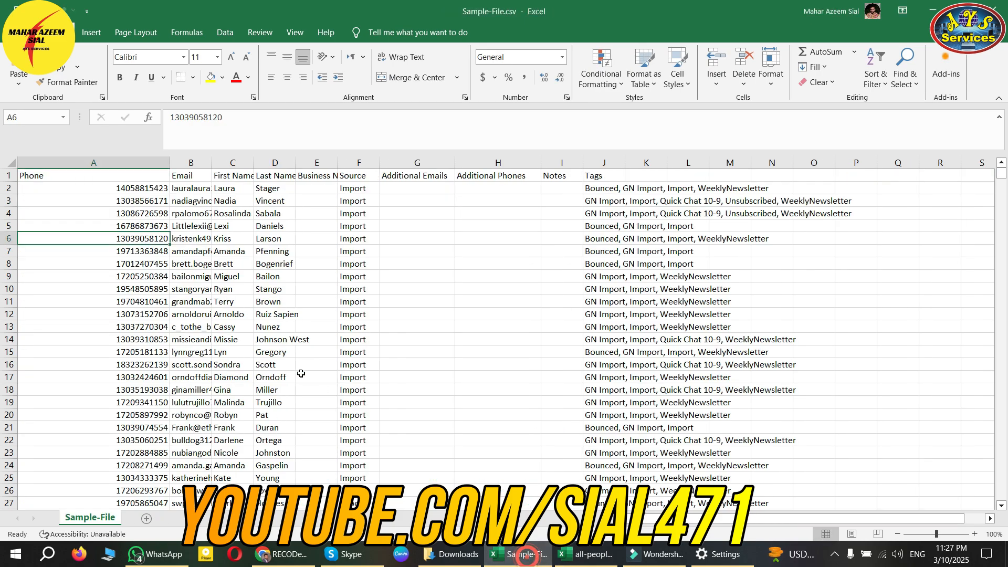
pyautogui.doubleClick(81, 187)
pyautogui.click(83, 211)
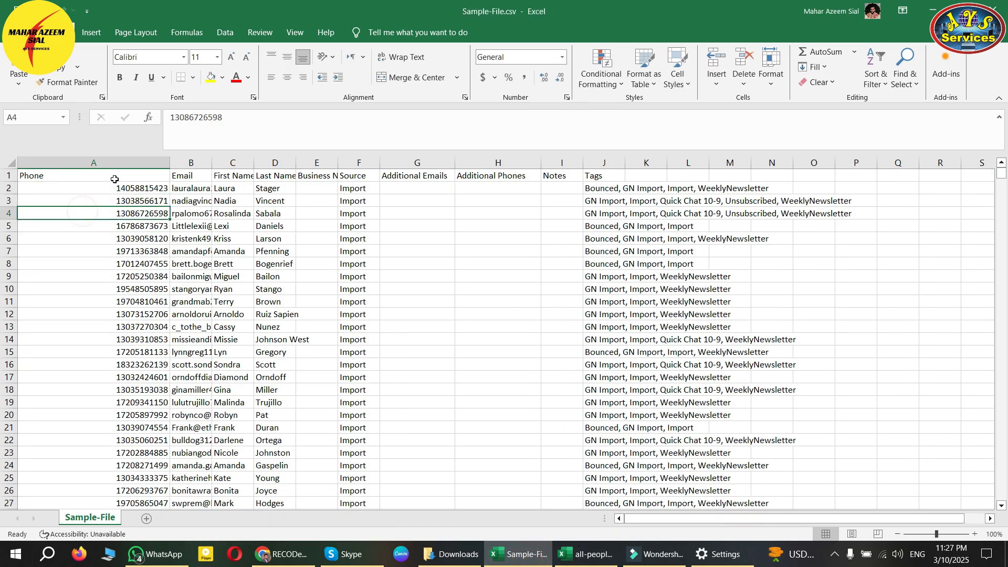
pyautogui.scroll(-20, 122, 384)
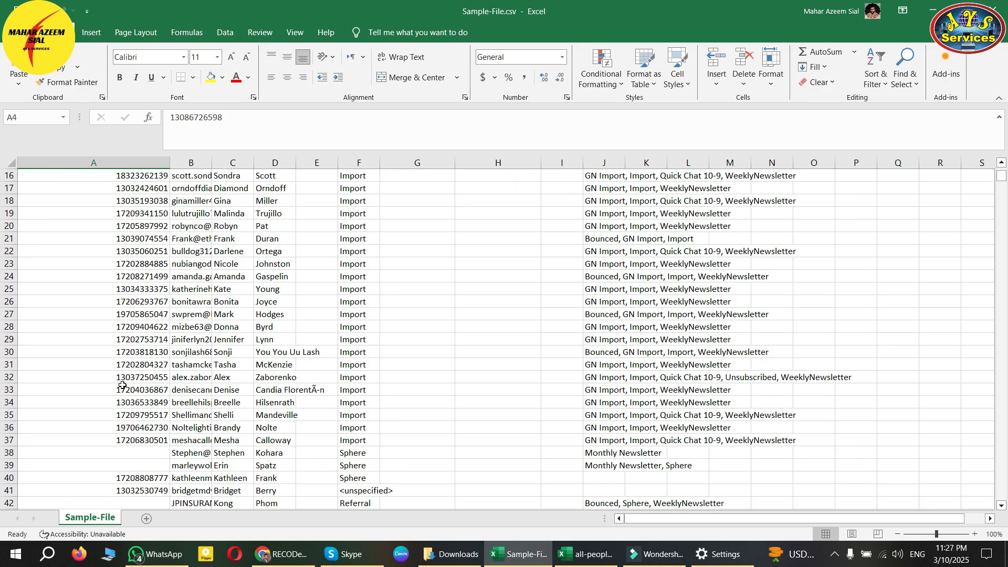
pyautogui.scroll(-13, 90, 378)
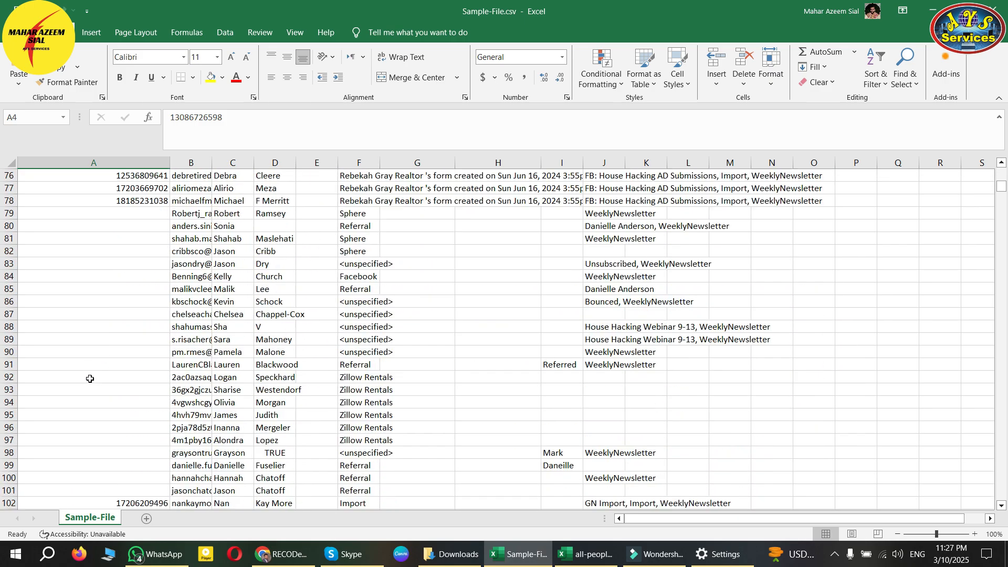
pyautogui.scroll(-9, 113, 382)
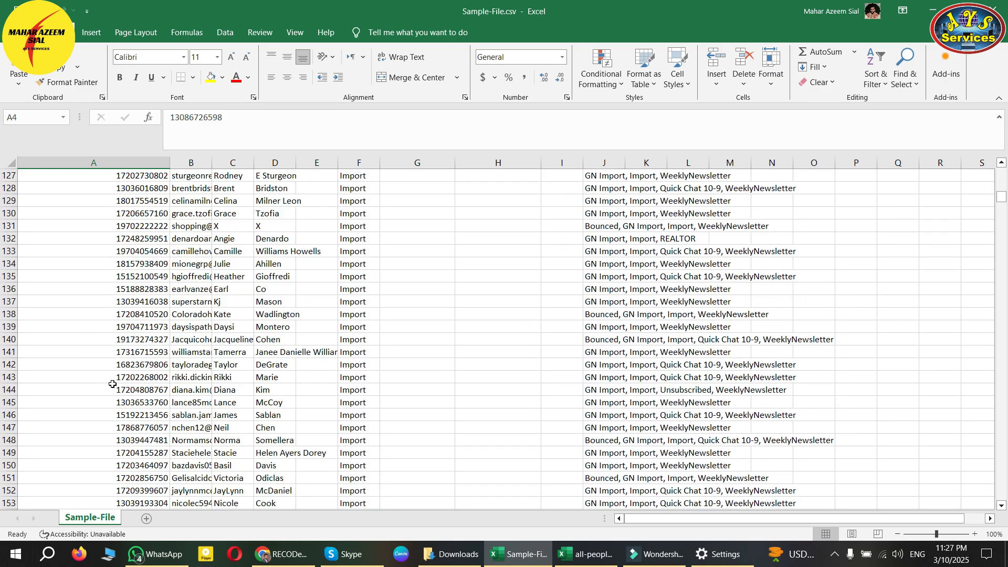
pyautogui.scroll(20, 113, 384)
pyautogui.scroll(13, 113, 384)
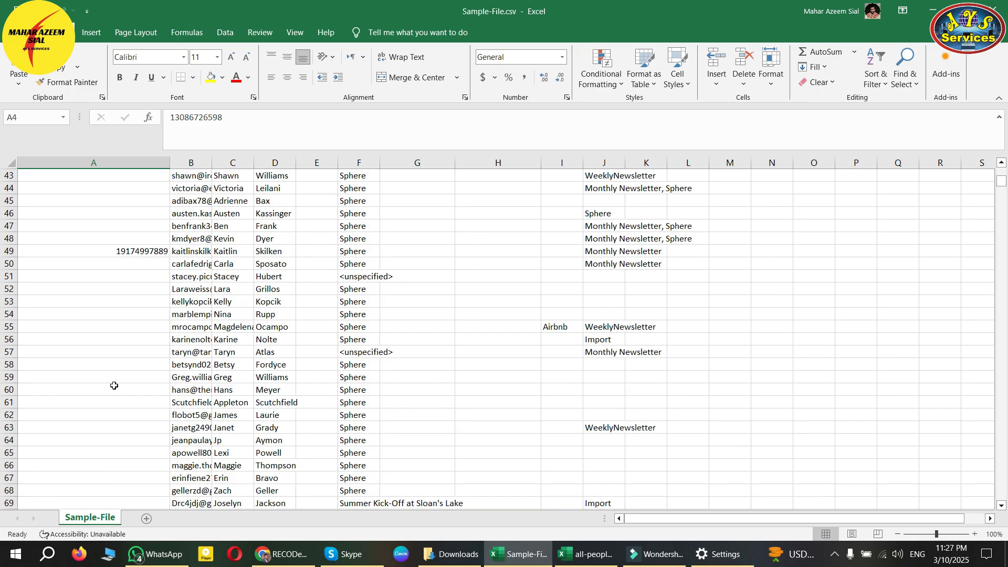
# - In all-people-2025-02-28, reduce the phone number in Q40 to digits only, removing its parentheses, spaces, hyphen and stray characters
pyautogui.click(584, 554)
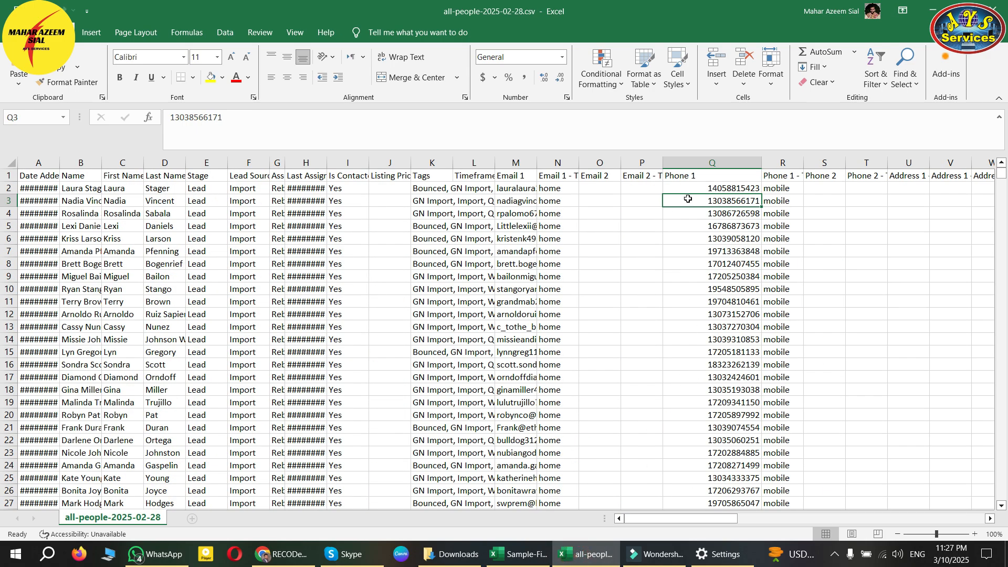
pyautogui.click(687, 252)
pyautogui.scroll(-6, 687, 311)
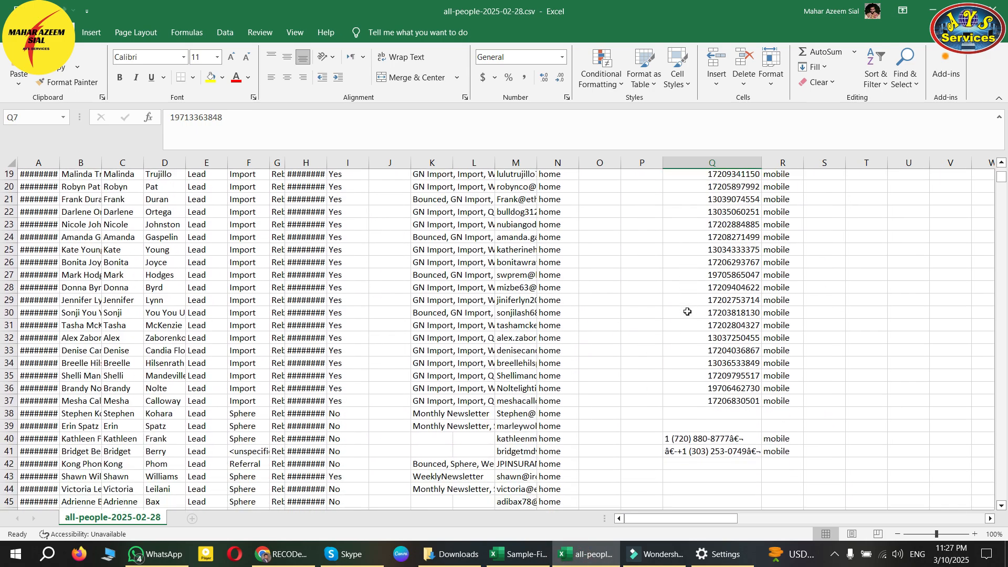
pyautogui.scroll(-3, 687, 312)
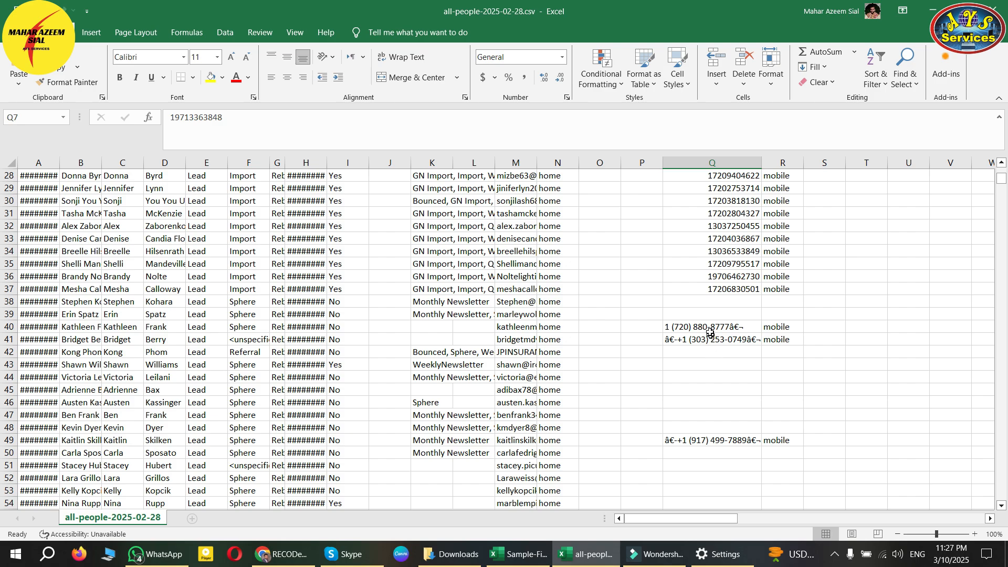
pyautogui.doubleClick(707, 327)
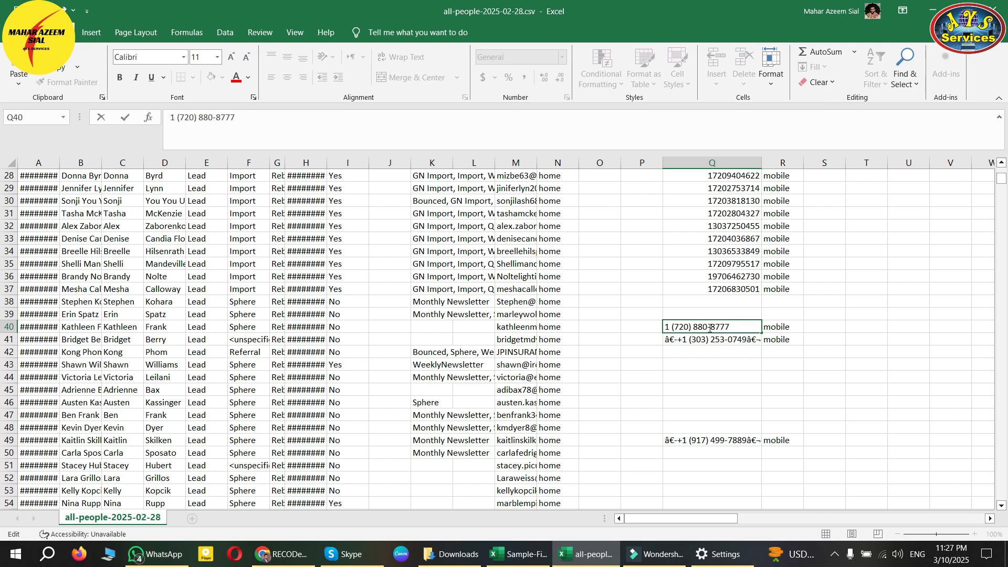
pyautogui.press('Delete')
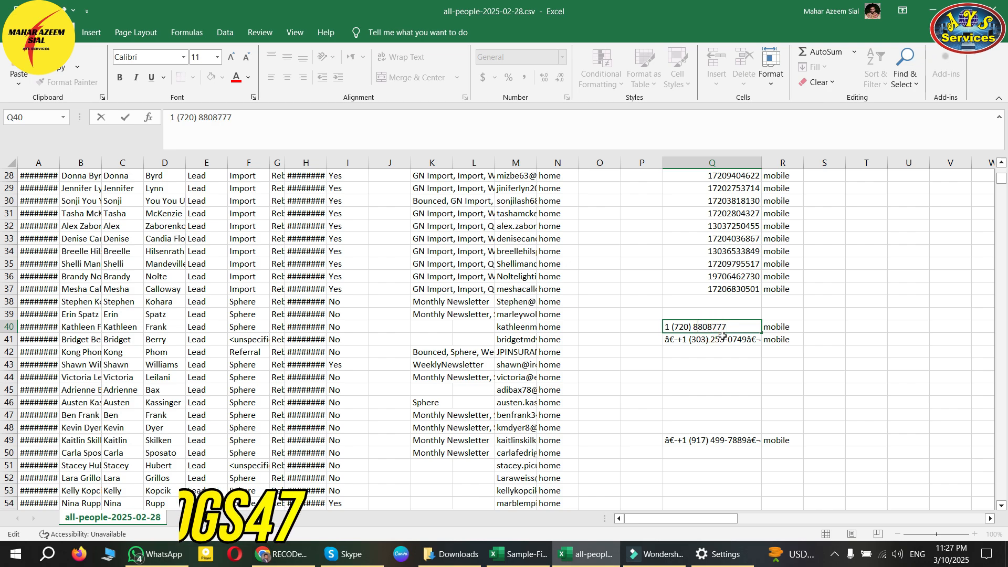
pyautogui.press('BackSpace')
pyautogui.press('BackSpace')
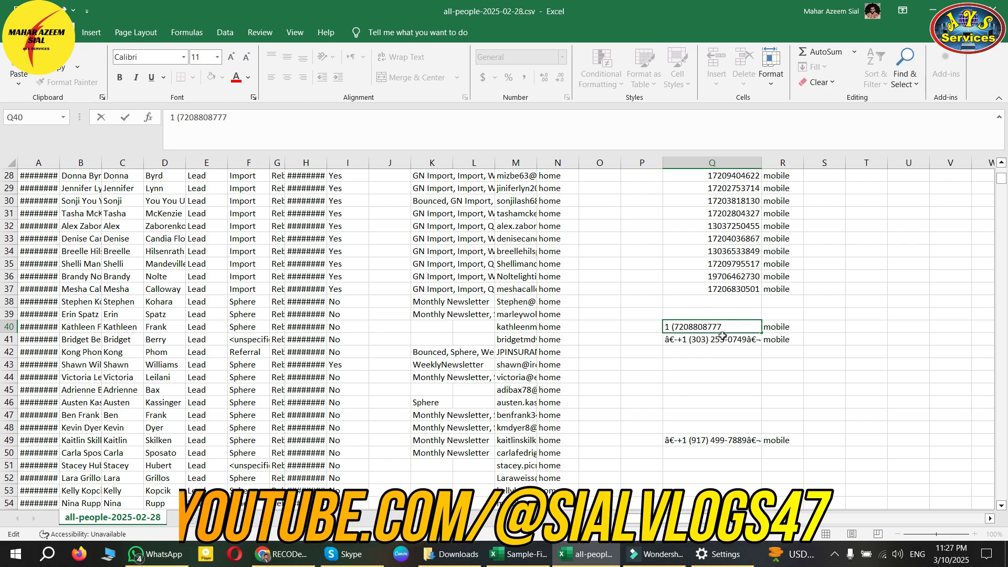
pyautogui.press('Left')
pyautogui.press('Left')
pyautogui.press('BackSpace')
pyautogui.press('BackSpace')
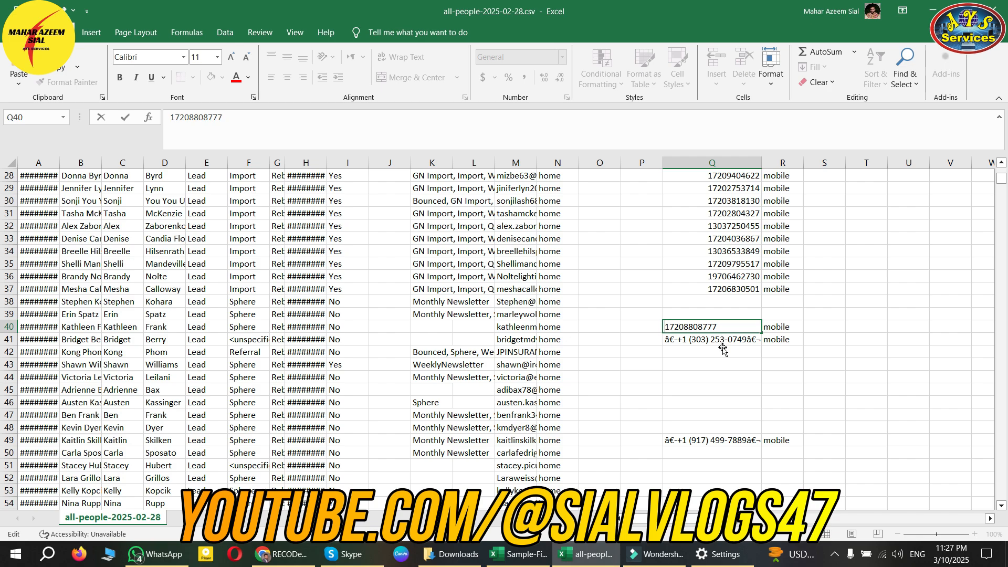
pyautogui.click(725, 352)
# - Reduce the phone number in Q41 to digits only, removing its stray characters, plus sign, parentheses, spaces and hyphen
pyautogui.click(727, 340)
pyautogui.doubleClick(727, 340)
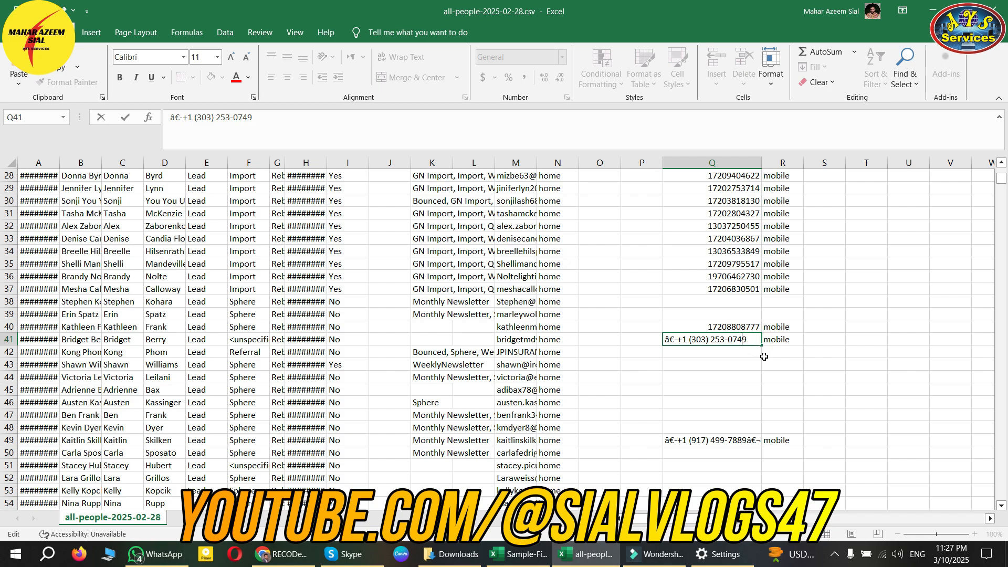
pyautogui.press('BackSpace')
pyautogui.press('BackSpace')
pyautogui.press('BackSpace')
pyautogui.press('Left')
pyautogui.press('Left')
pyautogui.press('BackSpace')
pyautogui.press('BackSpace')
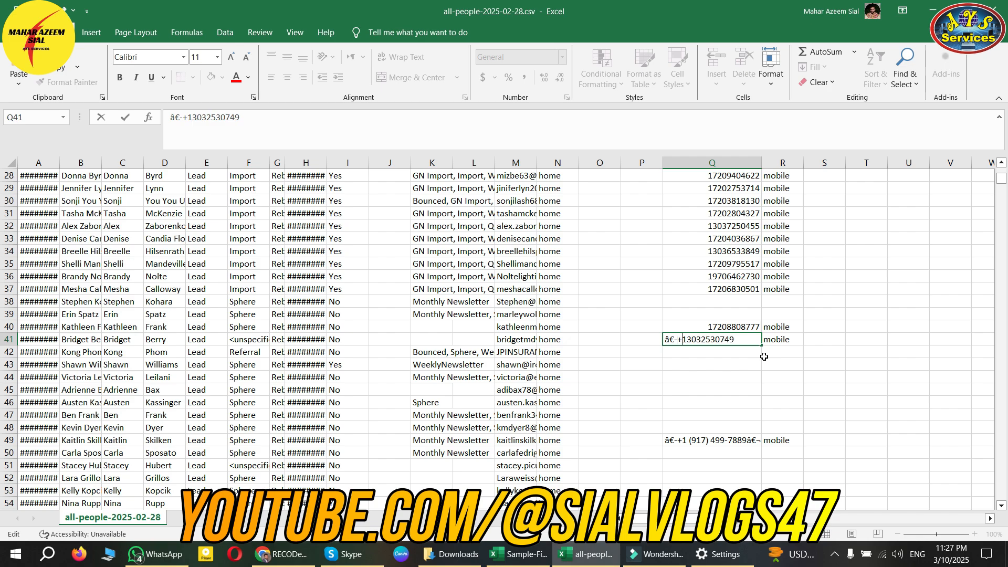
pyautogui.press('Left')
pyautogui.press('BackSpace')
pyautogui.press('BackSpace')
pyautogui.press('BackSpace')
pyautogui.press('BackSpace')
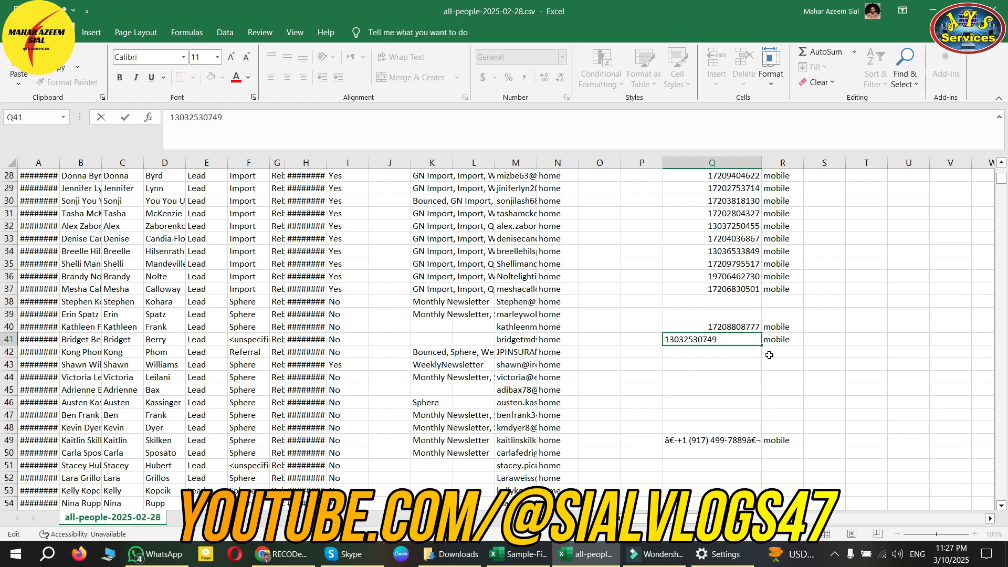
# - Reduce the phone number in Q76 to digits only, removing its parentheses, space and hyphen, and prefix it with the country code 1
pyautogui.click(736, 375)
pyautogui.scroll(-4, 734, 357)
pyautogui.scroll(-4, 730, 331)
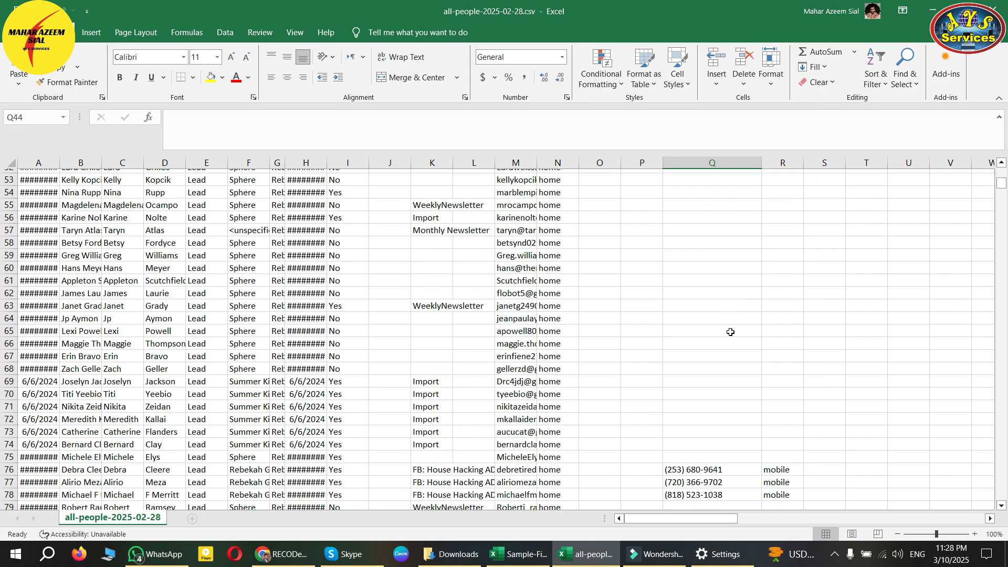
pyautogui.scroll(-4, 730, 332)
pyautogui.click(703, 328)
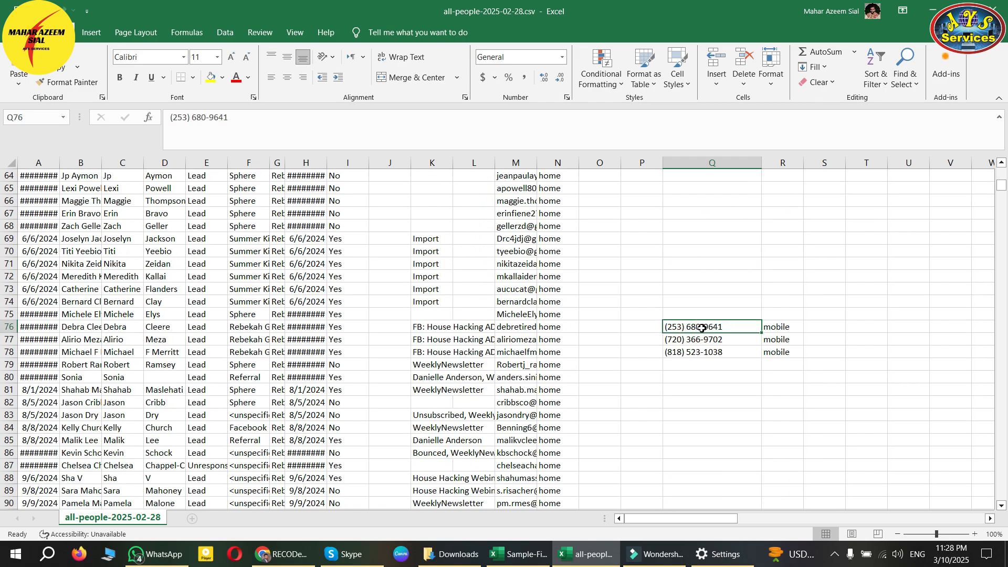
pyautogui.doubleClick(665, 327)
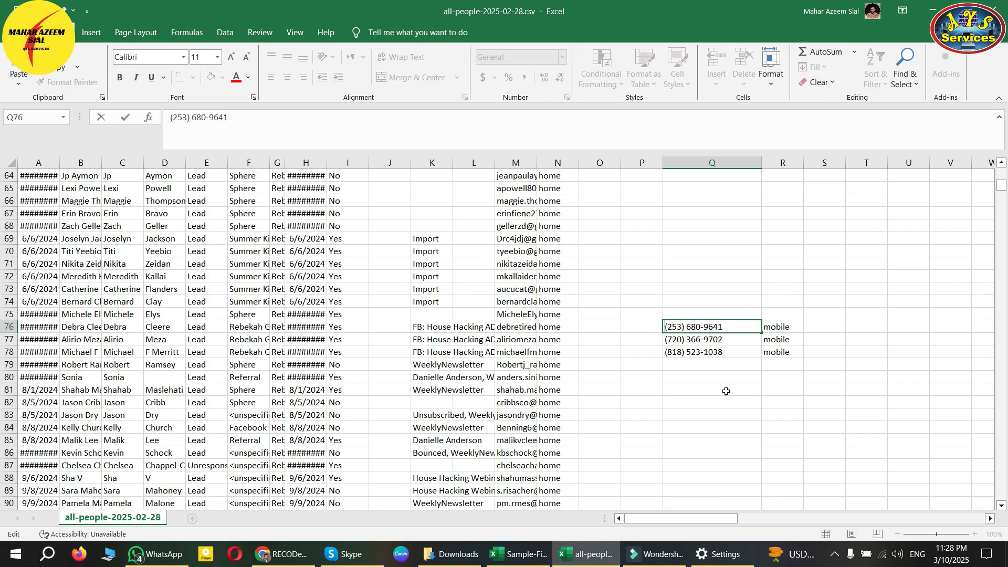
pyautogui.click(704, 326)
pyautogui.press('BackSpace')
pyautogui.press('Left')
pyautogui.press('Left')
pyautogui.press('Left')
pyautogui.press('BackSpace')
pyautogui.press('BackSpace')
pyautogui.press('Delete')
pyautogui.write('1')
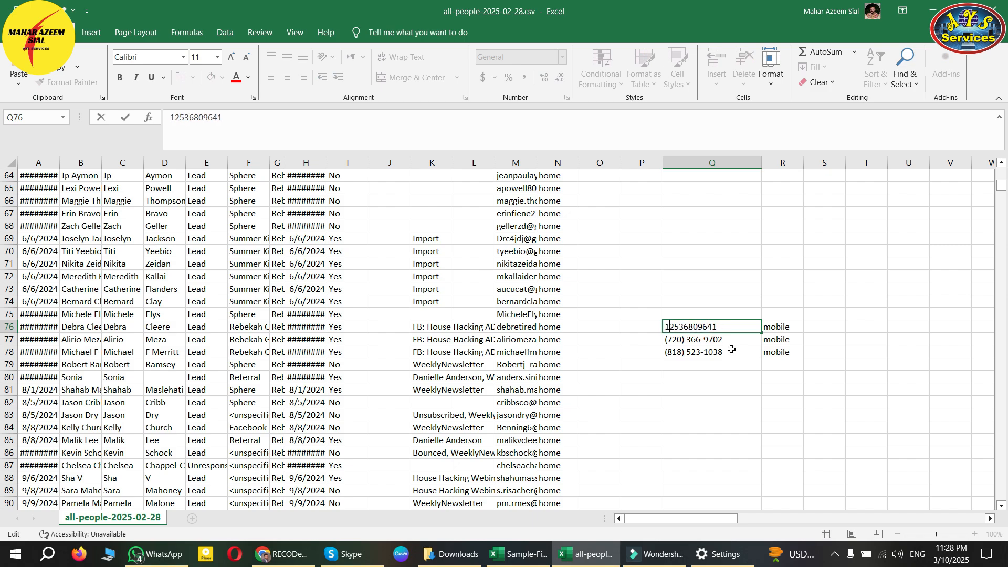
pyautogui.press('Return')
pyautogui.click(730, 402)
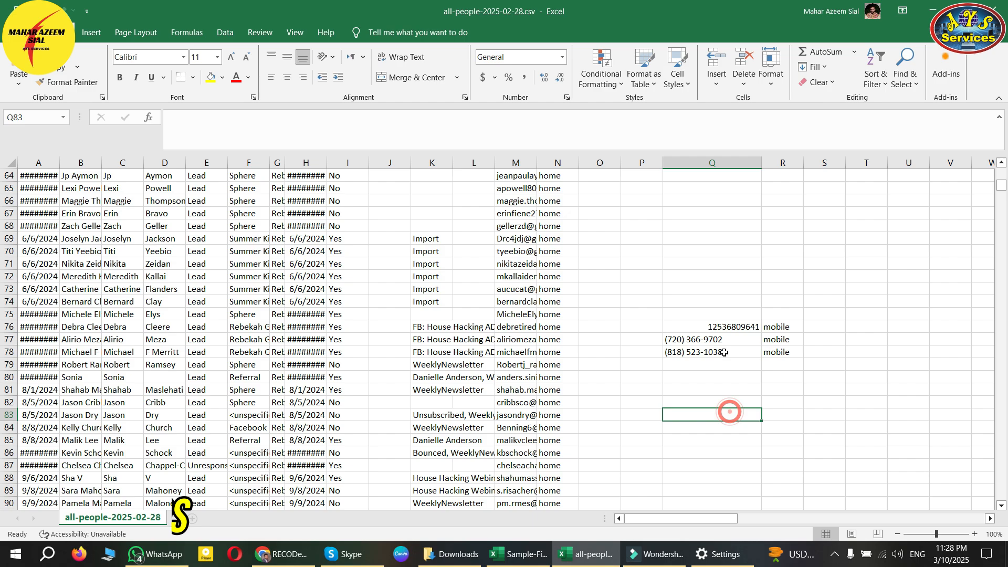
pyautogui.click(730, 327)
# - Review the phone numbers in column Q and clear the ERROR! entry from Q186
pyautogui.scroll(4, 728, 357)
pyautogui.scroll(9, 728, 358)
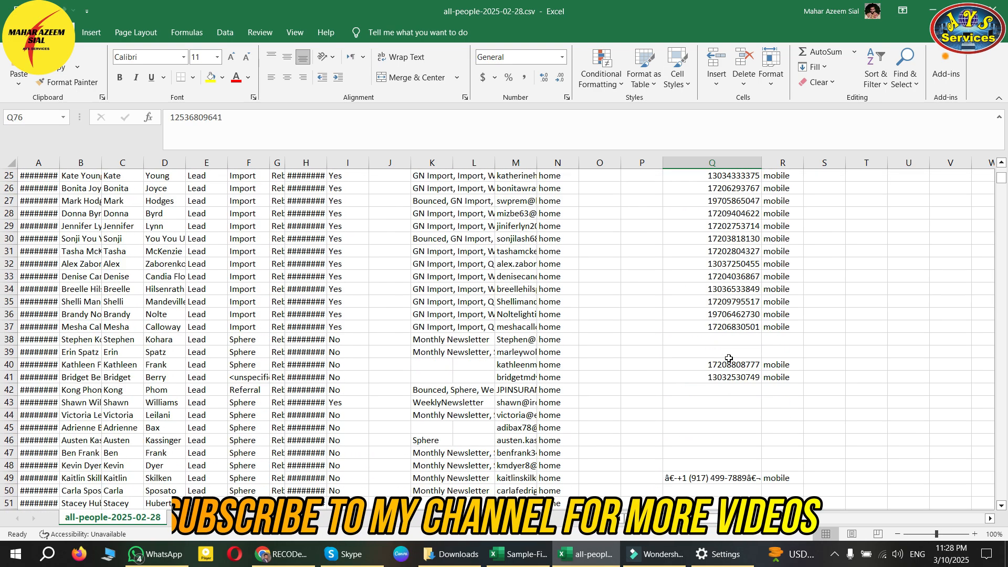
pyautogui.moveTo(730, 213); pyautogui.dragTo(730, 330)
pyautogui.scroll(-15, 730, 333)
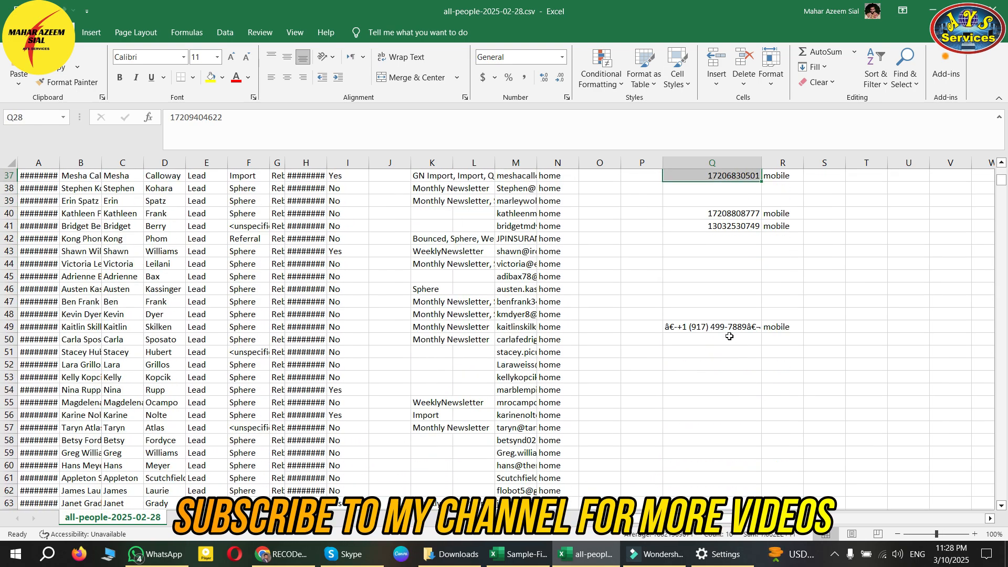
pyautogui.scroll(-20, 729, 335)
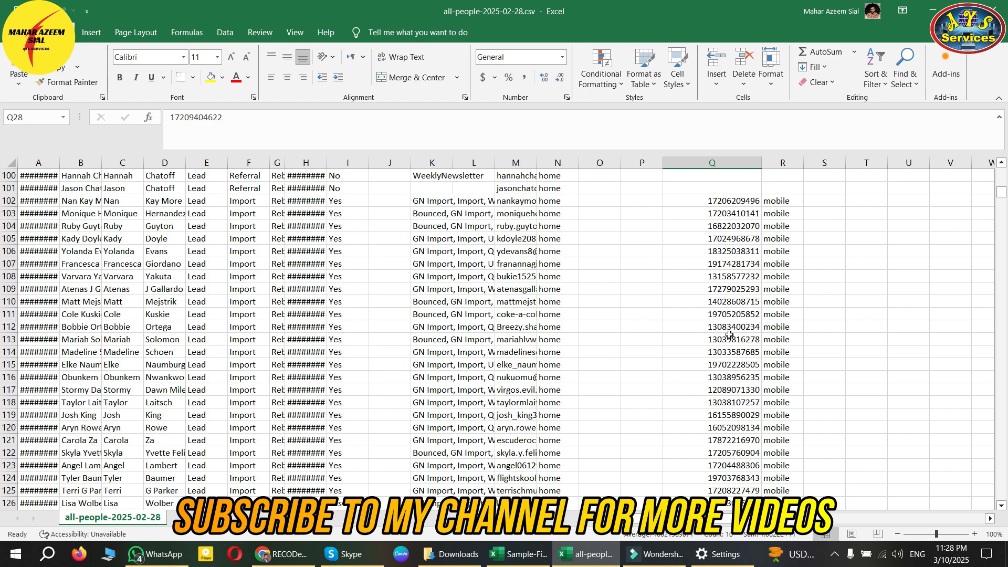
pyautogui.scroll(-11, 730, 334)
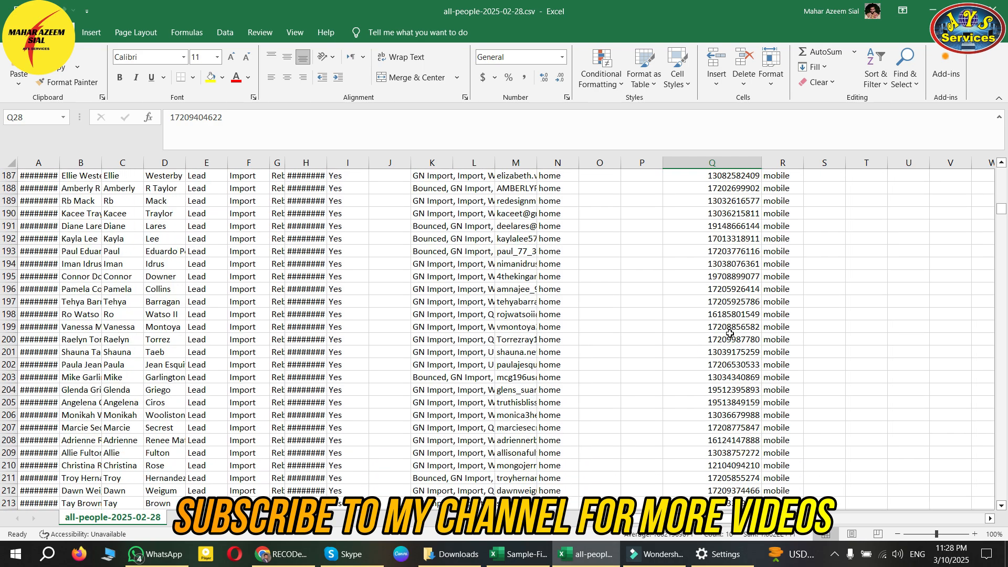
pyautogui.click(680, 314)
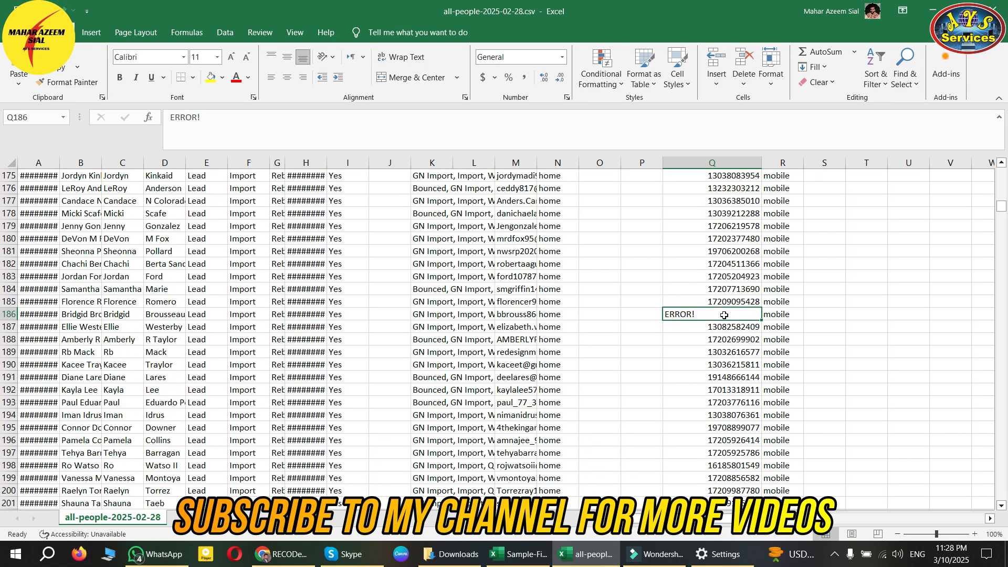
pyautogui.press('BackSpace')
pyautogui.click(719, 350)
# - Check the remaining phone numbers in column Q for entries that still contain formatting or stray characters
pyautogui.scroll(-20, 724, 367)
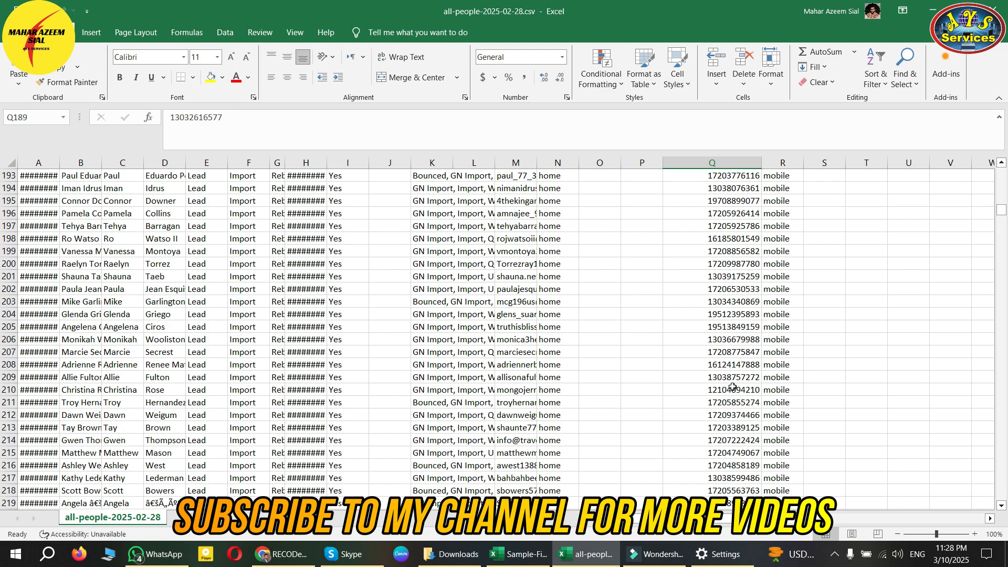
pyautogui.scroll(-10, 732, 387)
pyautogui.scroll(4, 724, 367)
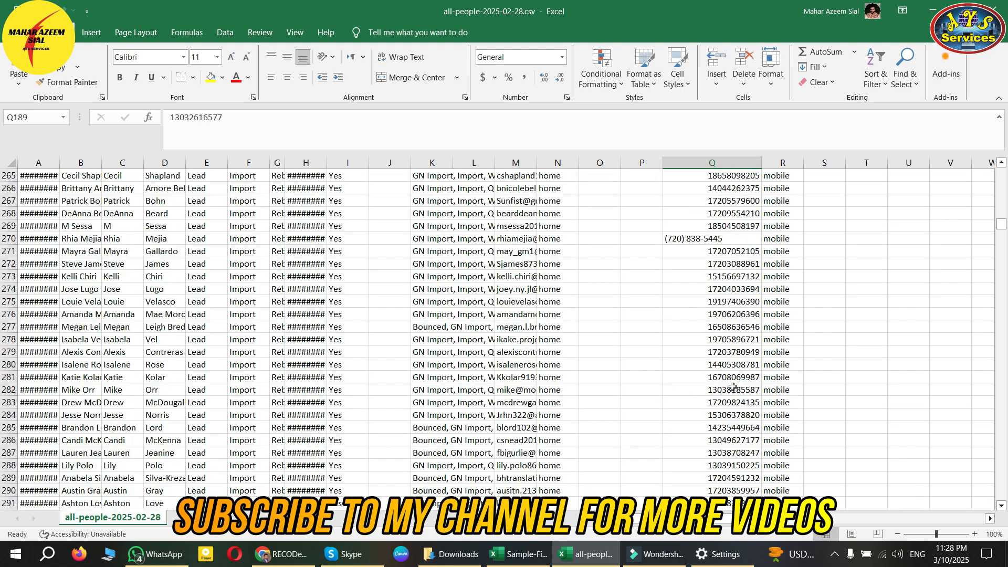
pyautogui.click(705, 278)
pyautogui.scroll(-20, 712, 383)
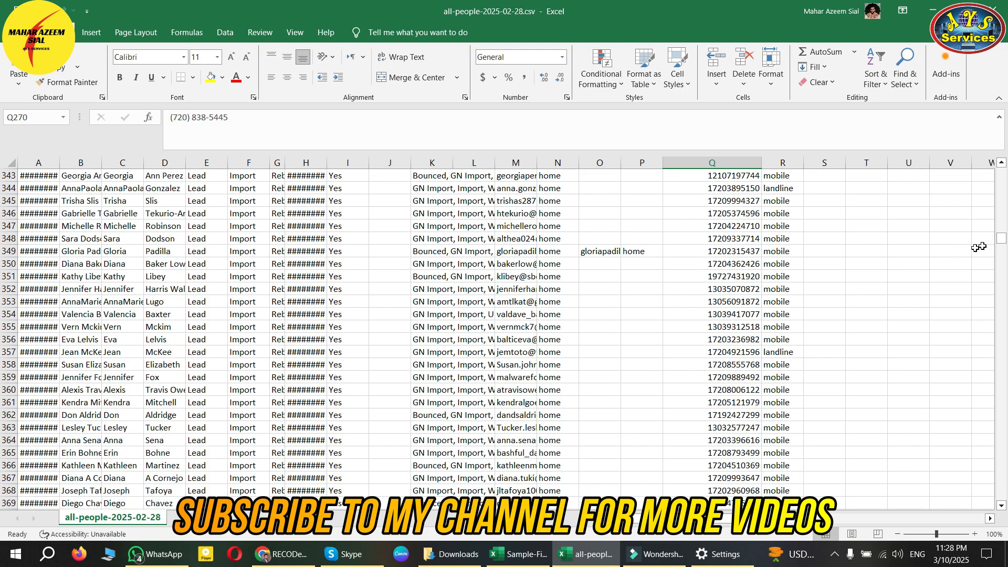
pyautogui.moveTo(1000, 244); pyautogui.dragTo(1001, 261)
pyautogui.moveTo(999, 271); pyautogui.dragTo(990, 341)
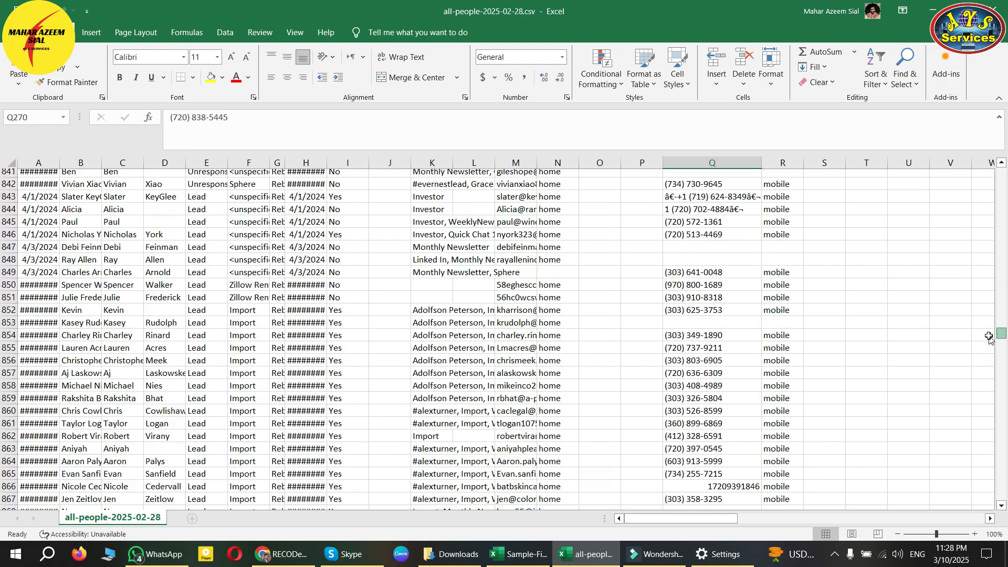
pyautogui.click(705, 227)
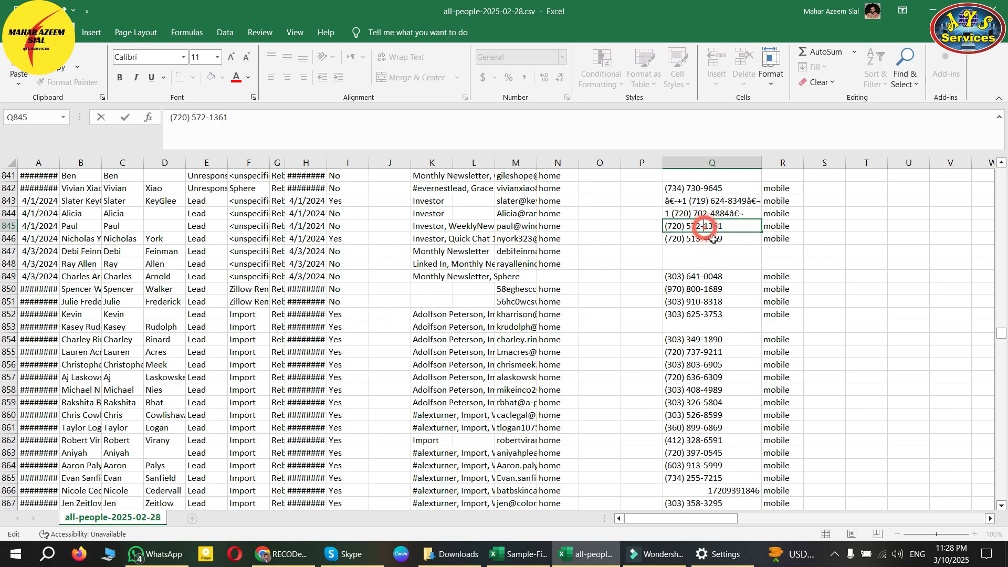
pyautogui.click(706, 239)
# - Remove the stray characters and plus sign surrounding the phone number in Q843
pyautogui.doubleClick(728, 200)
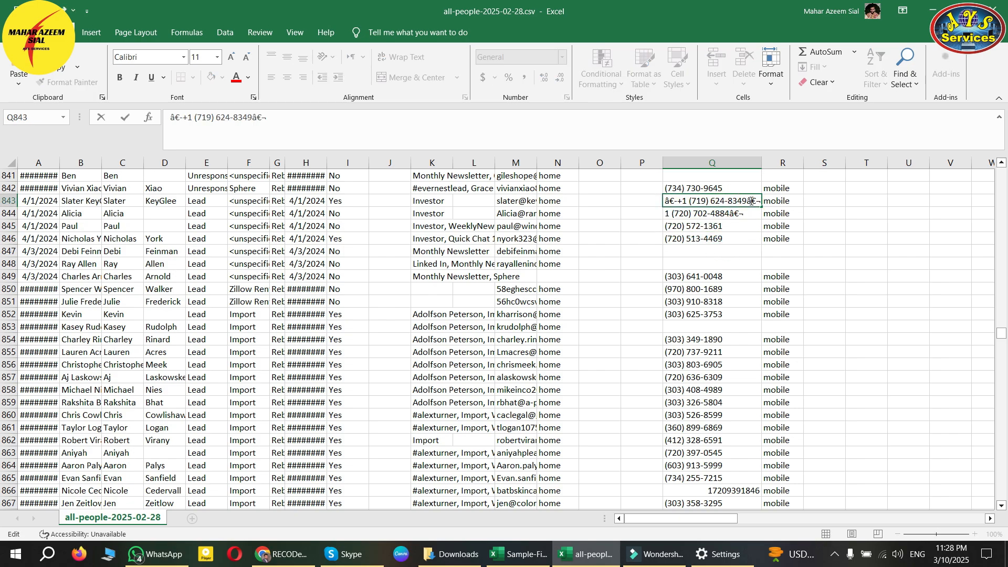
pyautogui.click(683, 201)
pyautogui.press('BackSpace')
pyautogui.press('BackSpace')
pyautogui.press('BackSpace')
pyautogui.press('BackSpace')
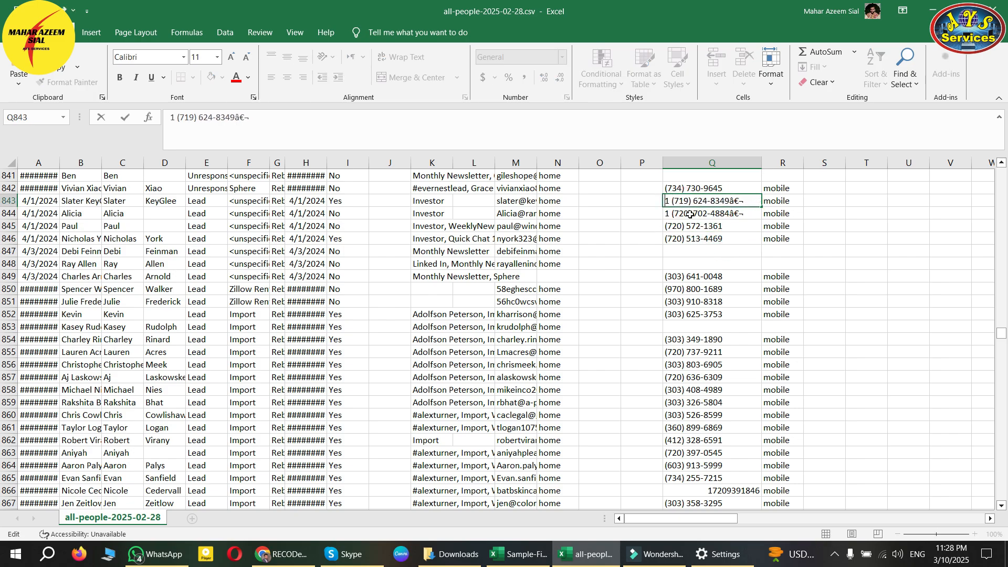
pyautogui.click(751, 201)
pyautogui.press('BackSpace')
pyautogui.press('BackSpace')
pyautogui.press('BackSpace')
pyautogui.write('9')
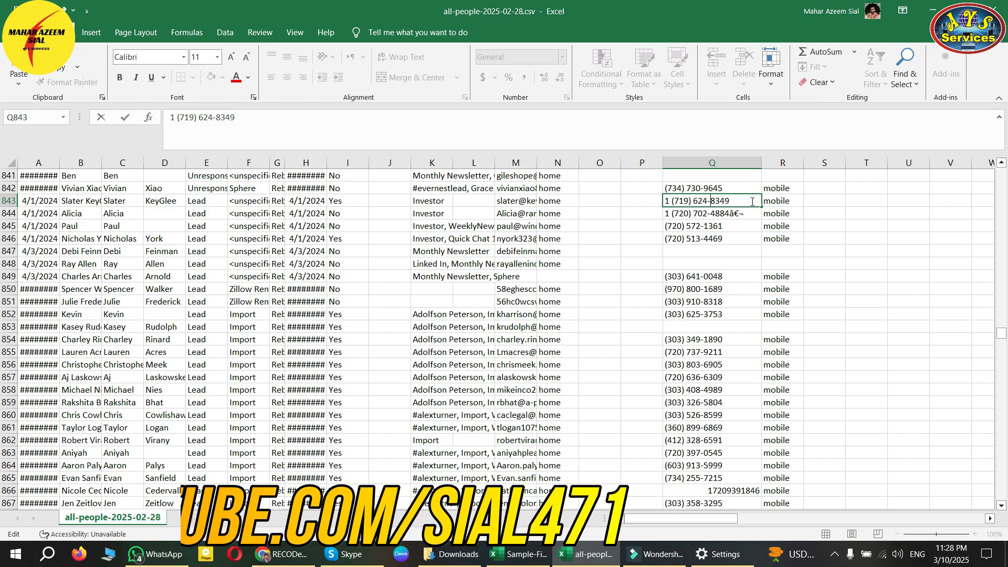
# - Strip the hyphen, parentheses and spaces from the phone number in Q843, leaving digits only
pyautogui.press('BackSpace')
pyautogui.press('Left')
pyautogui.press('Left')
pyautogui.press('Left')
pyautogui.press('BackSpace')
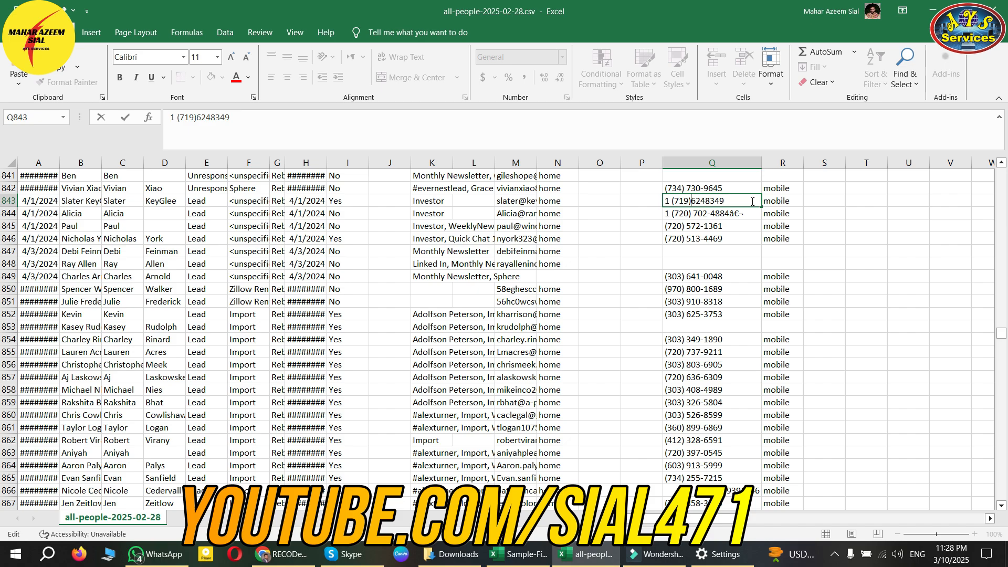
pyautogui.press('BackSpace')
pyautogui.press('BackSpace')
pyautogui.press('BackSpace')
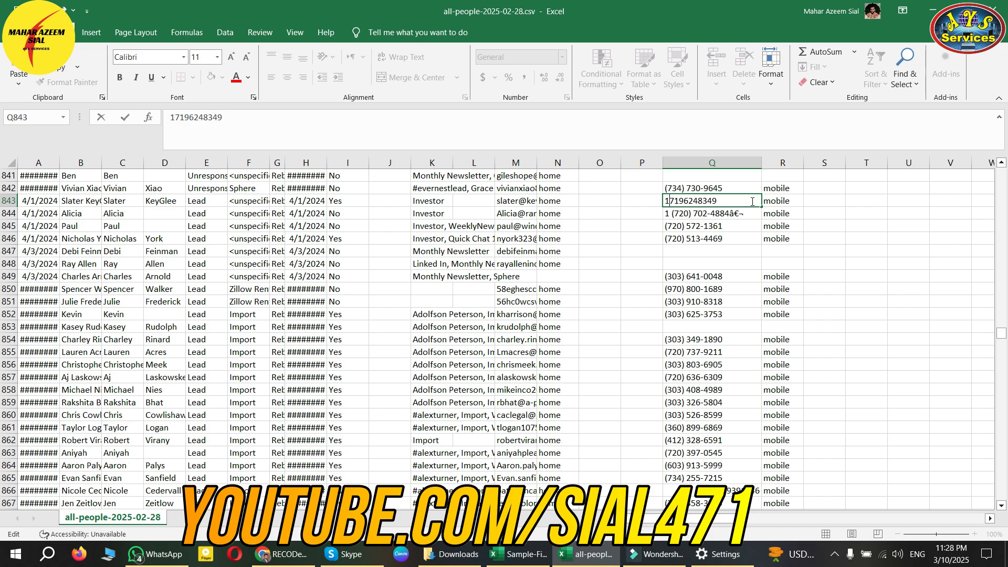
pyautogui.press('Return')
pyautogui.click(745, 202)
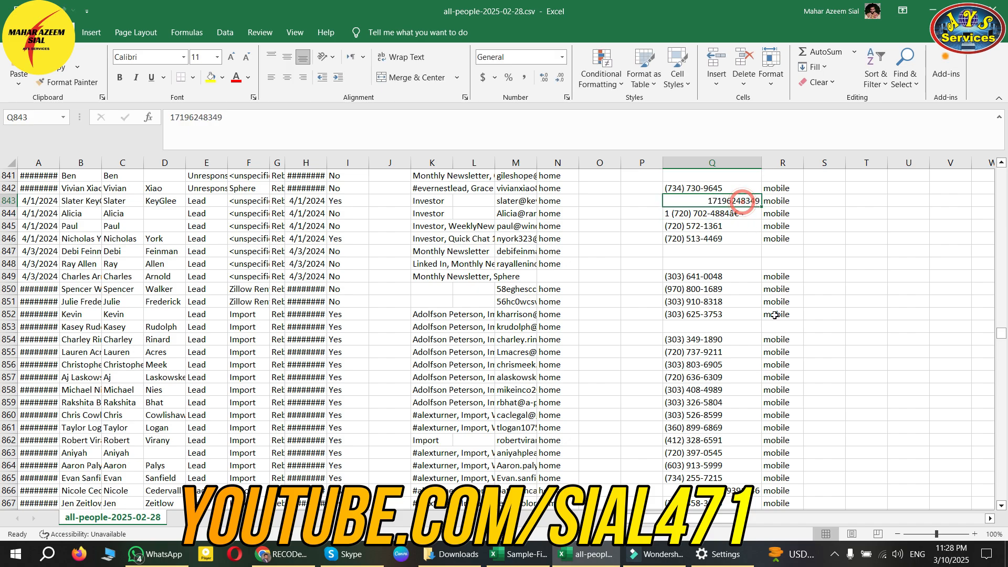
# - Switch to the Sample-File workbook and review the digits-only entries in the Phone column
pyautogui.click(517, 554)
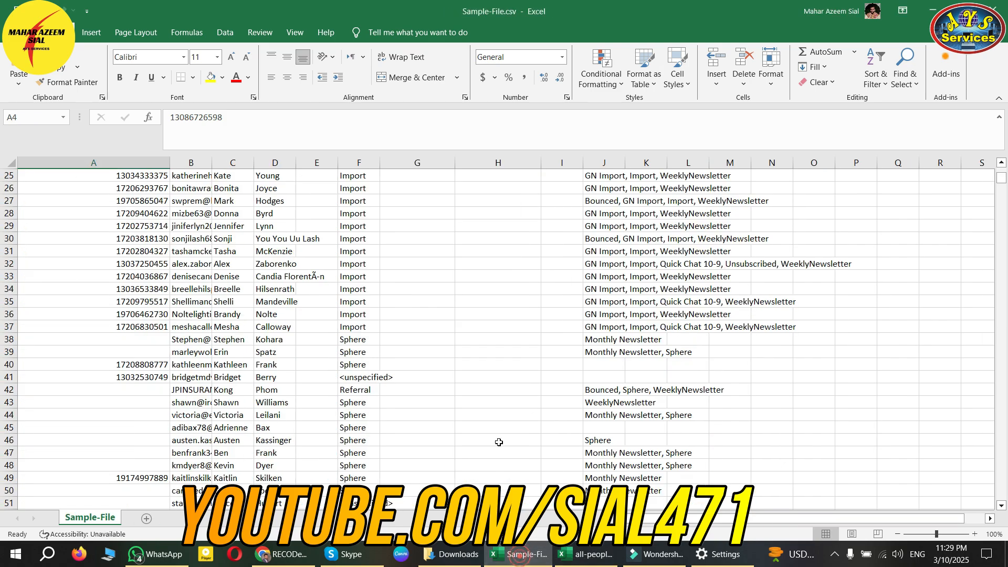
pyautogui.scroll(8, 418, 357)
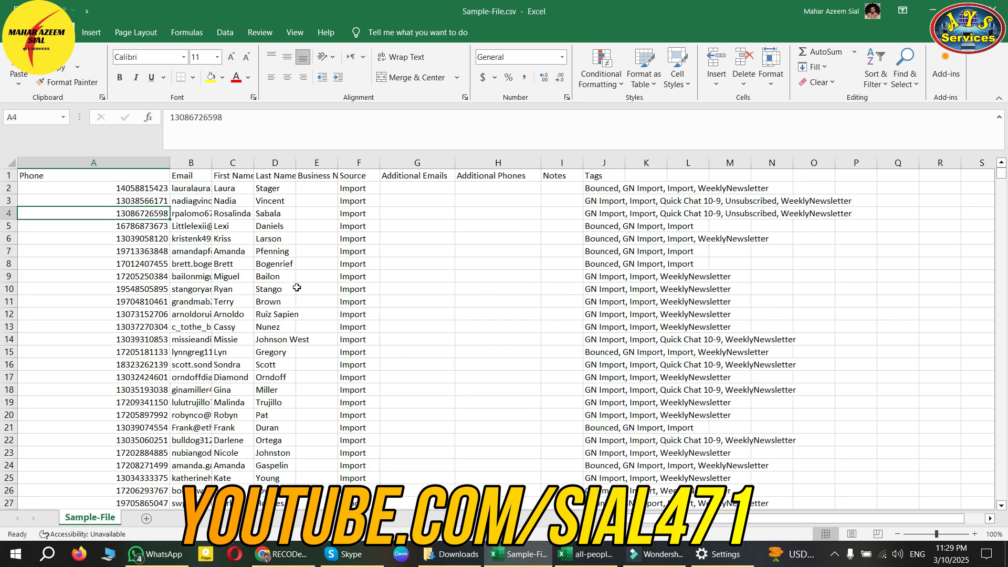
pyautogui.moveTo(77, 193); pyautogui.dragTo(85, 420)
pyautogui.click(83, 290)
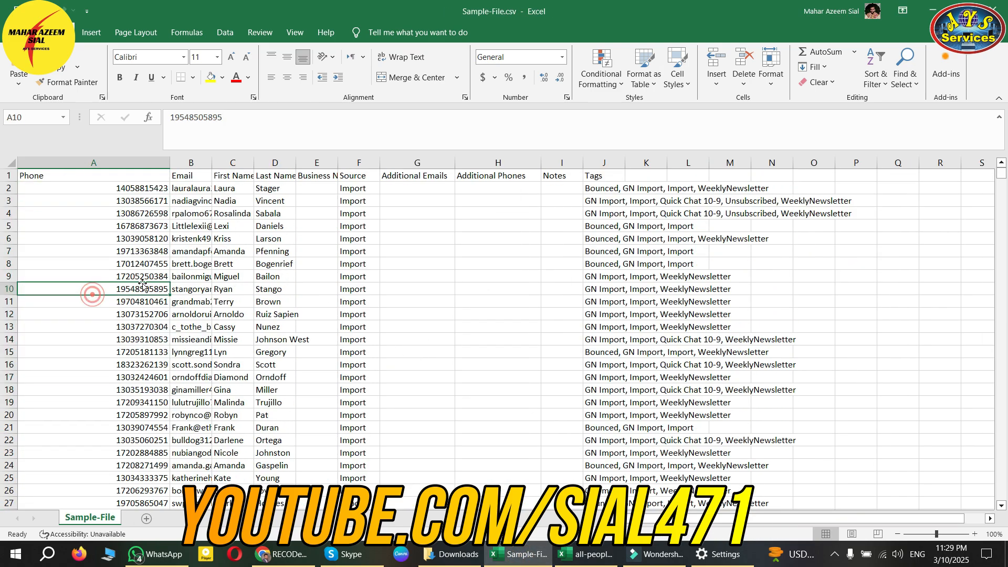
# - Widen the Email, First Name, Business Name and Source columns while reviewing their entries
pyautogui.moveTo(212, 163); pyautogui.dragTo(210, 339)
pyautogui.moveTo(288, 162); pyautogui.dragTo(294, 315)
pyautogui.moveTo(336, 187); pyautogui.dragTo(341, 351)
pyautogui.click(372, 238)
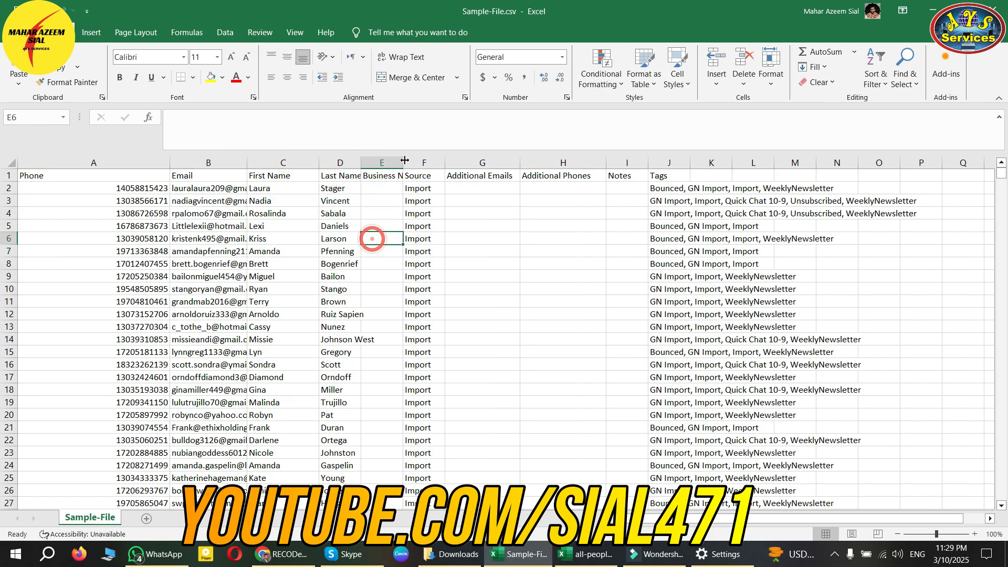
pyautogui.moveTo(405, 160); pyautogui.dragTo(396, 400)
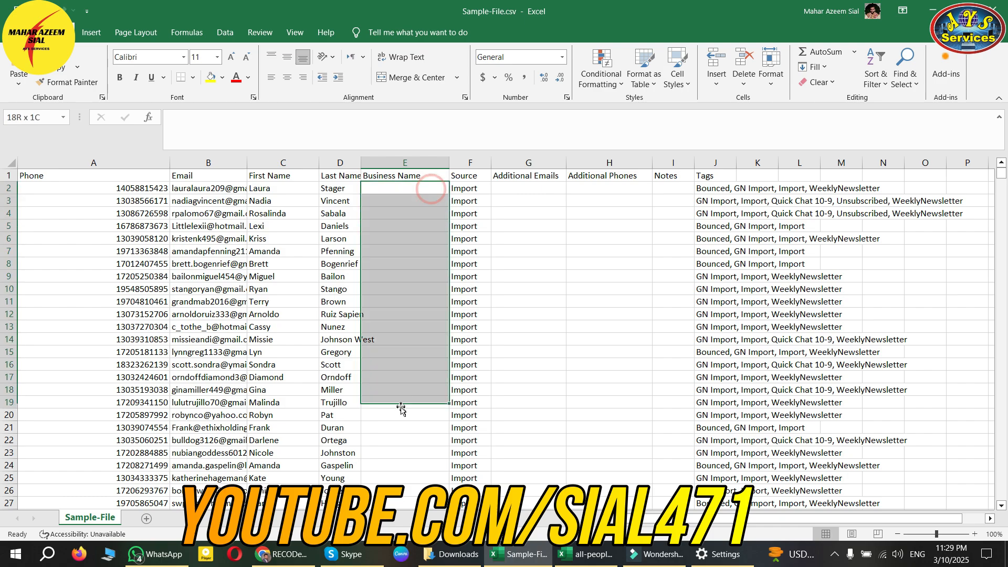
pyautogui.click(407, 352)
pyautogui.moveTo(493, 164); pyautogui.dragTo(511, 164)
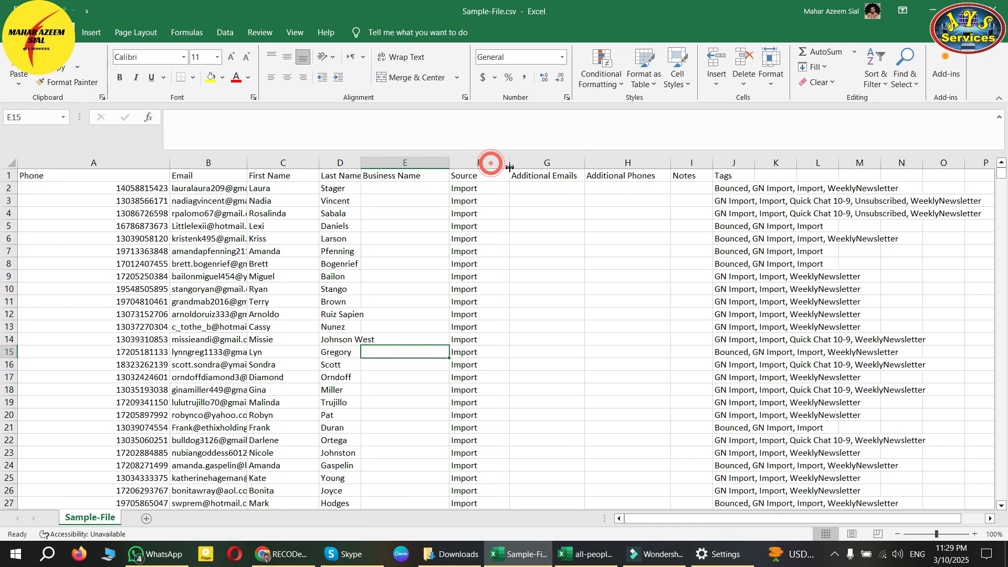
# - Examine the values used in the Source column across the contact rows
pyautogui.click(475, 200)
pyautogui.scroll(-11, 511, 314)
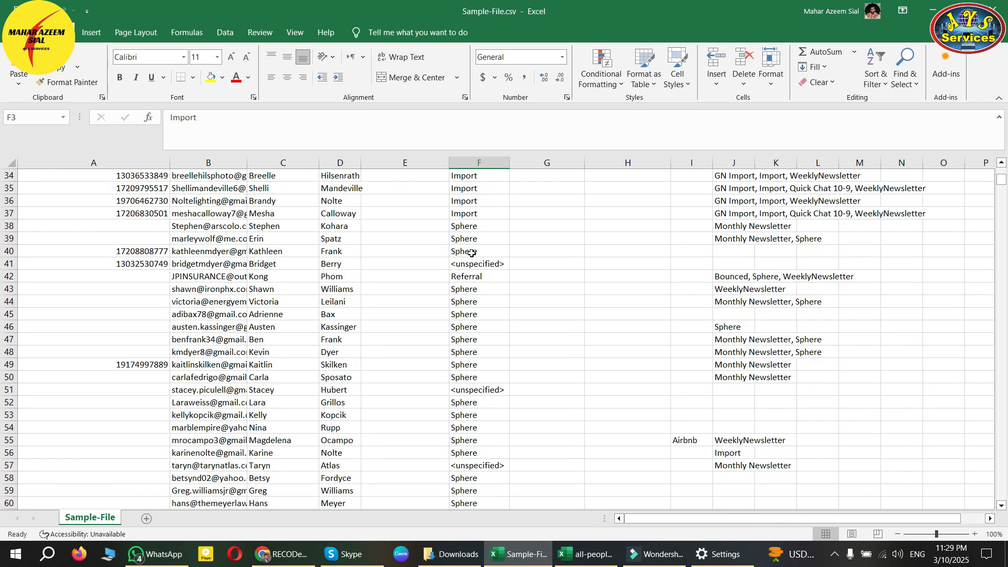
pyautogui.scroll(-5, 472, 253)
pyautogui.scroll(-4, 487, 332)
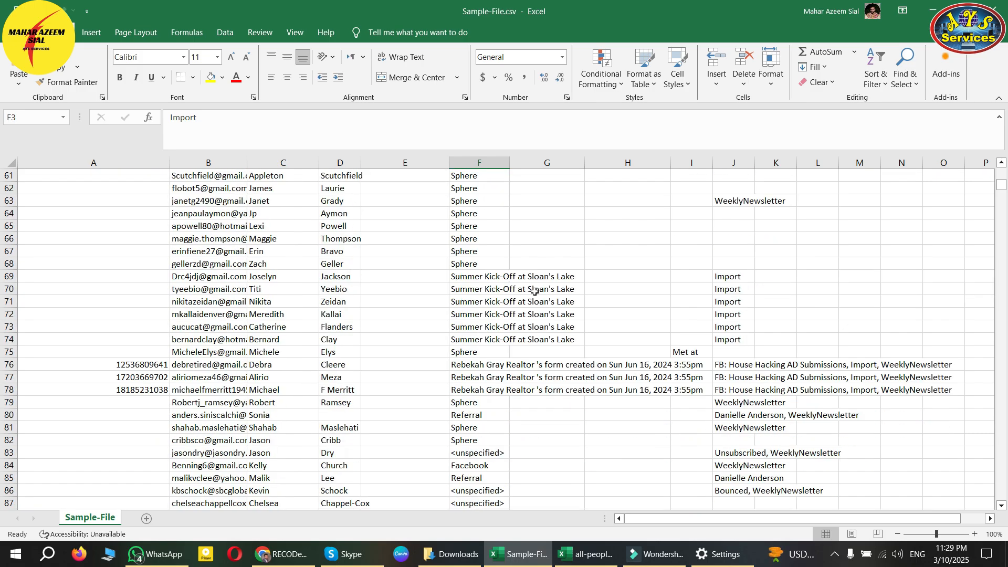
pyautogui.scroll(-7, 501, 394)
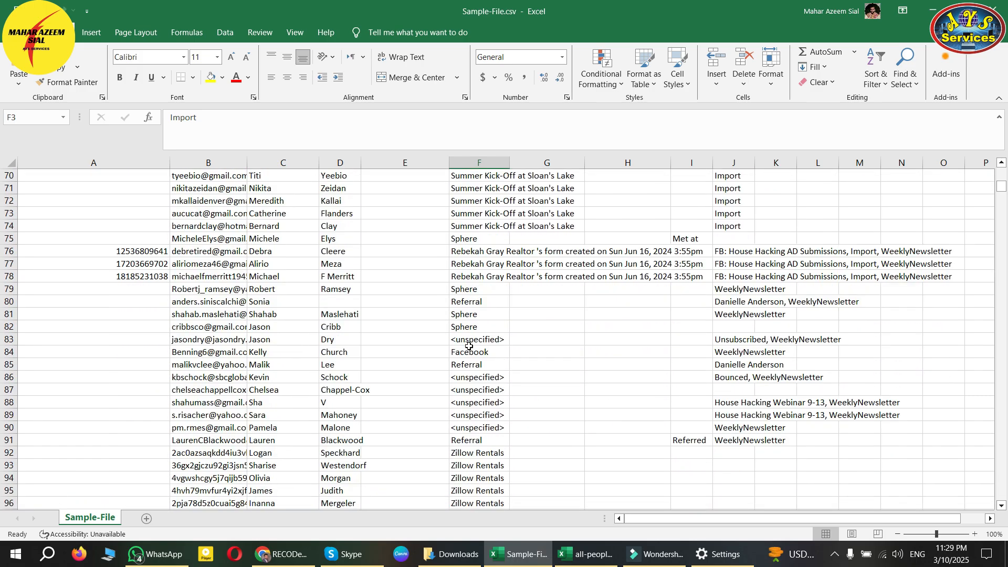
pyautogui.scroll(-5, 483, 355)
pyautogui.scroll(20, 483, 355)
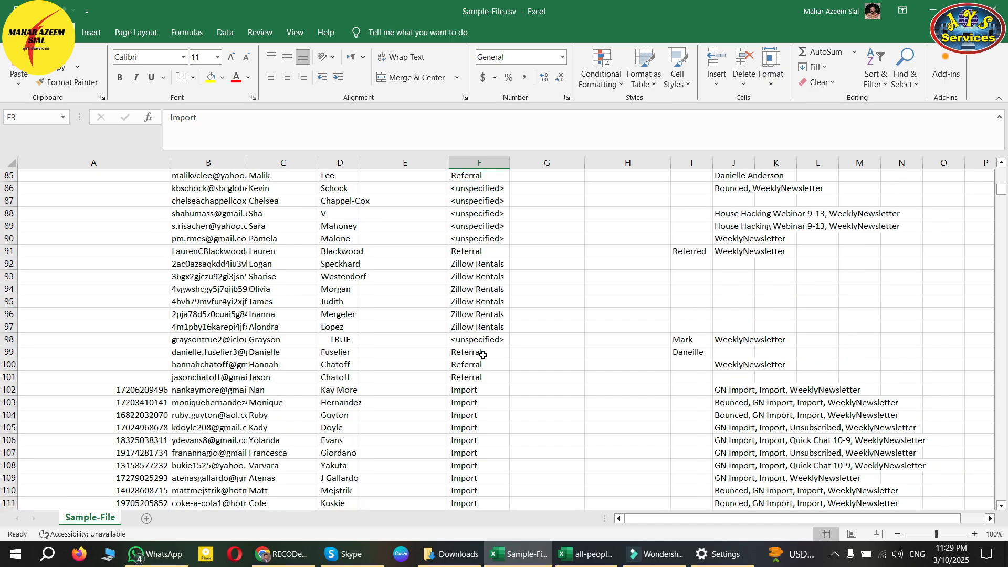
pyautogui.scroll(11, 483, 355)
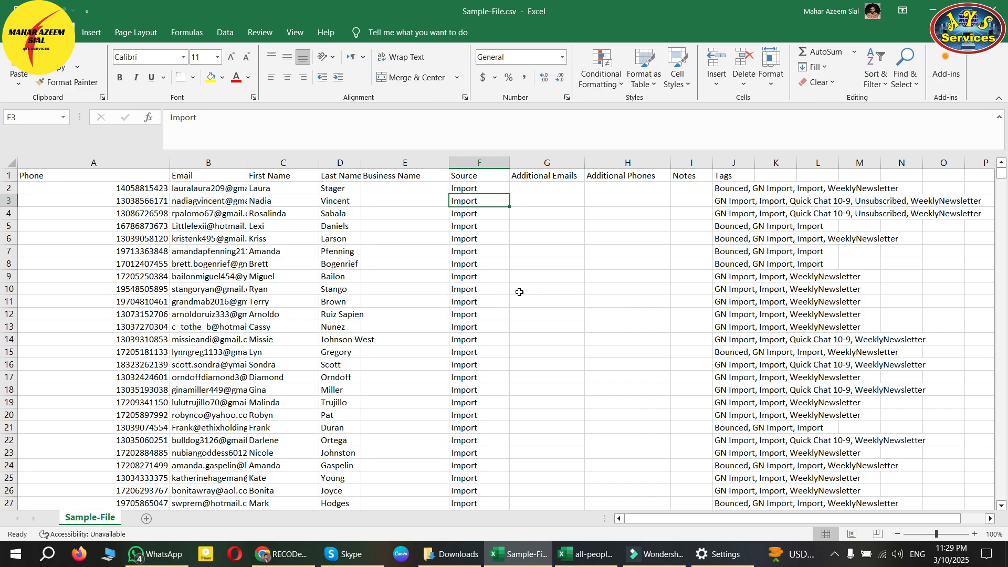
pyautogui.scroll(-5, 467, 338)
pyautogui.scroll(5, 469, 340)
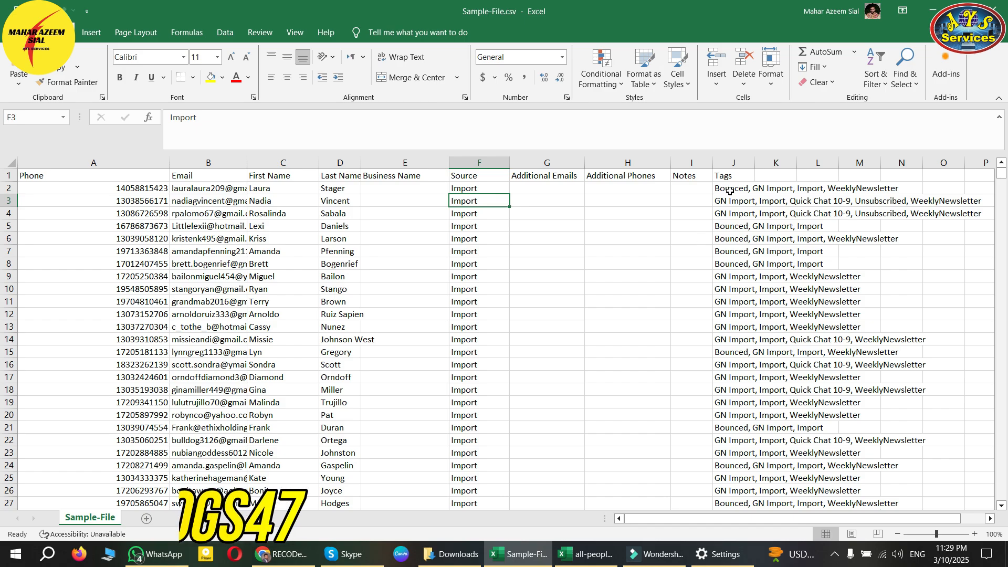
# - Review the entries in the Tags column and widen it
pyautogui.moveTo(730, 188); pyautogui.dragTo(740, 370)
pyautogui.click(680, 326)
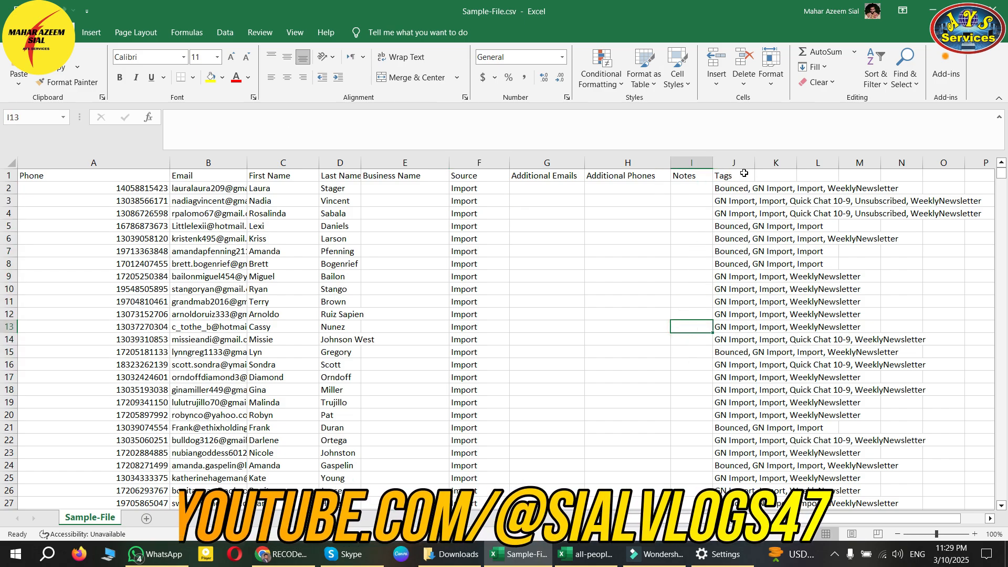
pyautogui.moveTo(755, 166); pyautogui.dragTo(792, 166)
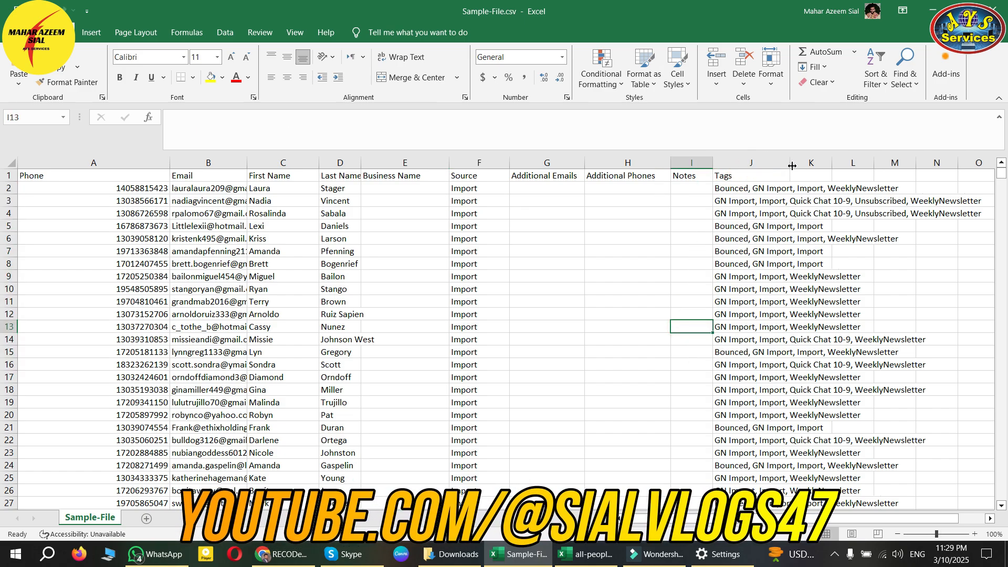
# - Examine the entries in the Notes column from row 2 down to row 101
pyautogui.click(690, 187)
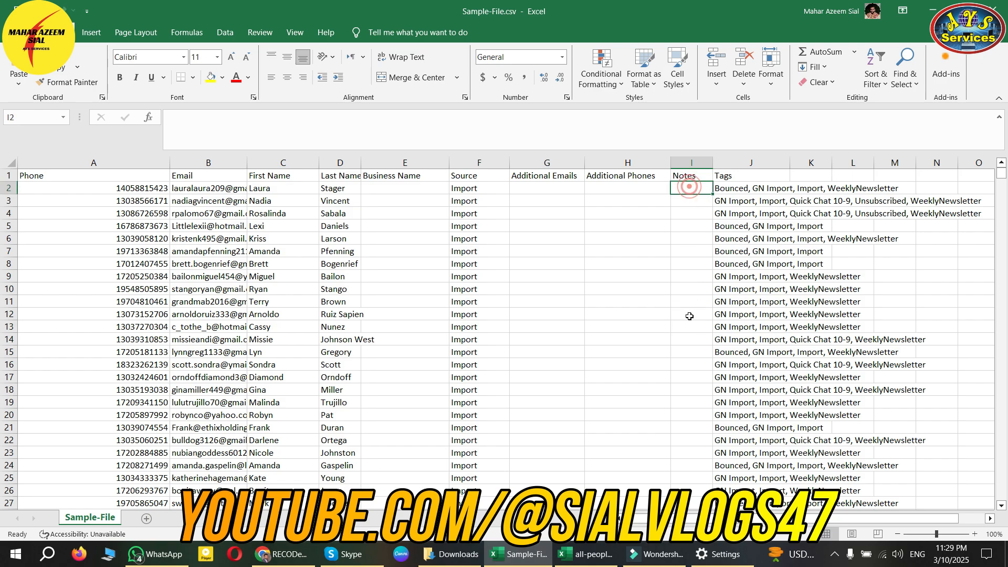
pyautogui.scroll(-5, 690, 318)
pyautogui.scroll(4, 693, 328)
pyautogui.press('Down')
pyautogui.press('Down')
pyautogui.press('Down')
pyautogui.press('Down')
pyautogui.press('Down')
pyautogui.press('Down')
pyautogui.press('Down')
pyautogui.press('Down')
pyautogui.press('Down')
pyautogui.press('Down')
pyautogui.press('Down')
pyautogui.press('Down')
pyautogui.press('Down')
pyautogui.press('Down')
pyautogui.press('Down')
pyautogui.press('Down')
pyautogui.press('Down')
pyautogui.press('Down')
pyautogui.press('Down')
pyautogui.press('Down')
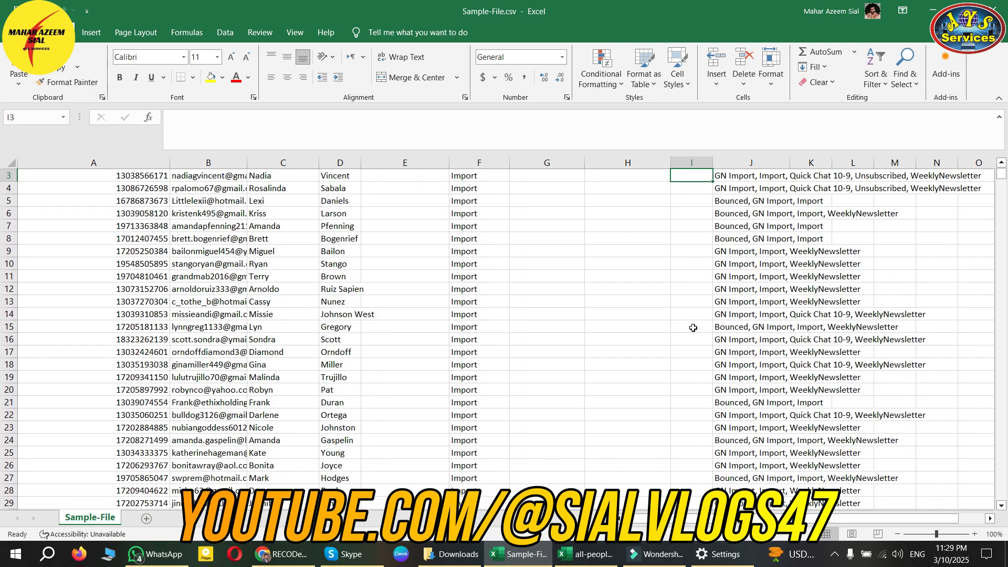
pyautogui.press('Down')
pyautogui.press('Down')
pyautogui.press('Down')
pyautogui.press('Down')
pyautogui.press('Down')
pyautogui.press('Down')
pyautogui.press('Down')
pyautogui.press('Down')
pyautogui.press('Down')
pyautogui.press('Down')
pyautogui.press('Down')
pyautogui.press('Down')
pyautogui.press('Down')
pyautogui.press('Down')
pyautogui.press('Down')
pyautogui.press('Down')
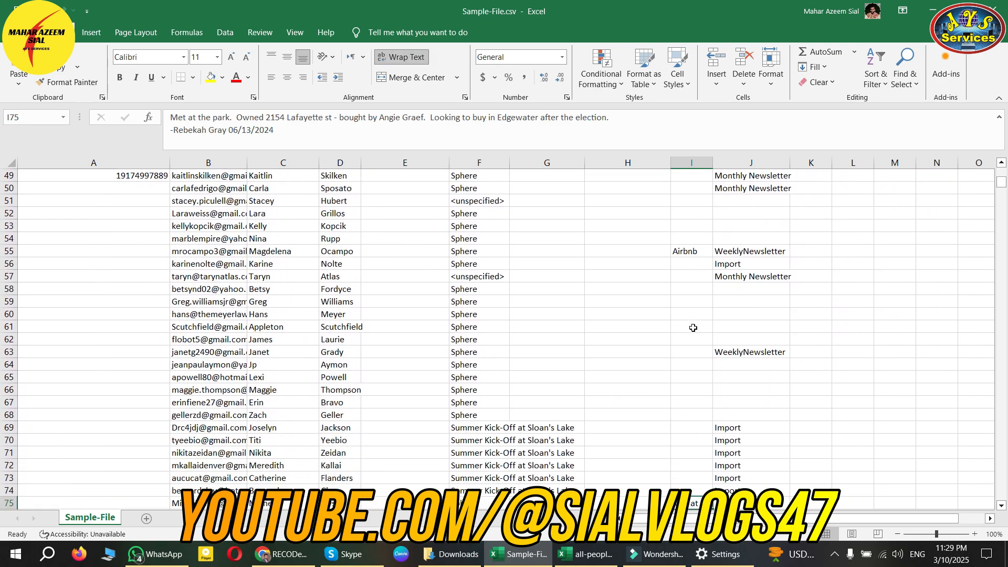
pyautogui.press('Down')
pyautogui.press('Down')
pyautogui.press('Down')
pyautogui.press('Down')
pyautogui.press('Down')
pyautogui.press('Down')
pyautogui.press('Down')
pyautogui.press('Down')
pyautogui.press('Down')
pyautogui.press('Down')
pyautogui.press('Down')
pyautogui.press('Down')
pyautogui.press('Down')
pyautogui.press('Down')
pyautogui.press('Down')
pyautogui.press('Down')
pyautogui.press('Down')
pyautogui.press('Down')
pyautogui.press('Down')
pyautogui.press('Down')
pyautogui.press('Down')
pyautogui.press('Down')
pyautogui.press('Down')
pyautogui.press('Down')
pyautogui.press('Down')
pyautogui.press('Down')
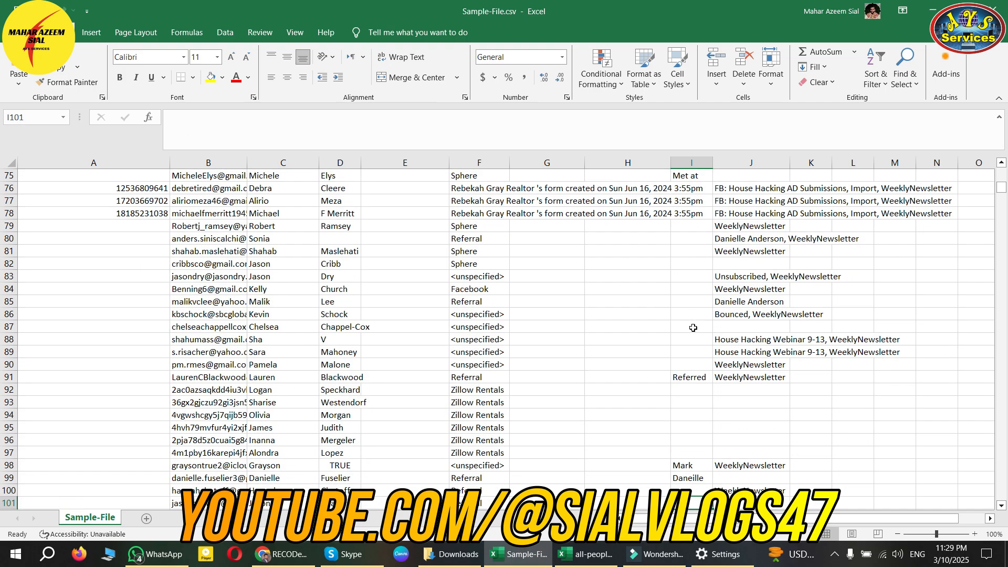
# - Review the Tags column entries from row 100 up to row 81, and return to the sheet's first row
pyautogui.press('Up')
pyautogui.press('Right')
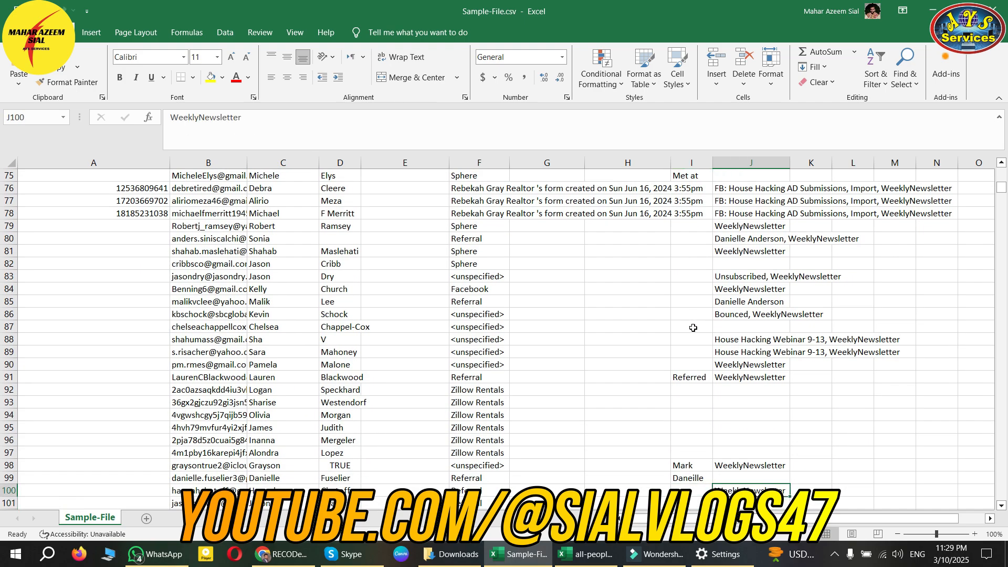
pyautogui.press('Up')
pyautogui.press('Up')
pyautogui.press('Up')
pyautogui.press('Up')
pyautogui.press('Down')
pyautogui.press('Down')
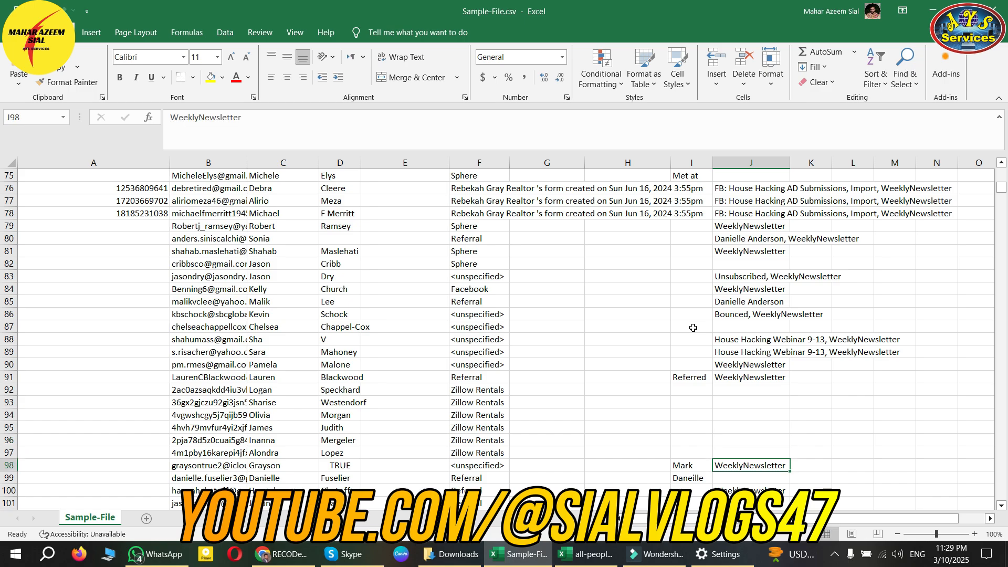
pyautogui.press('Up')
pyautogui.press('Up')
pyautogui.press('Up')
pyautogui.press('Up')
pyautogui.press('Up')
pyautogui.press('Up')
pyautogui.press('Up')
pyautogui.press('Up')
pyautogui.press('Up')
pyautogui.press('Up')
pyautogui.press('Up')
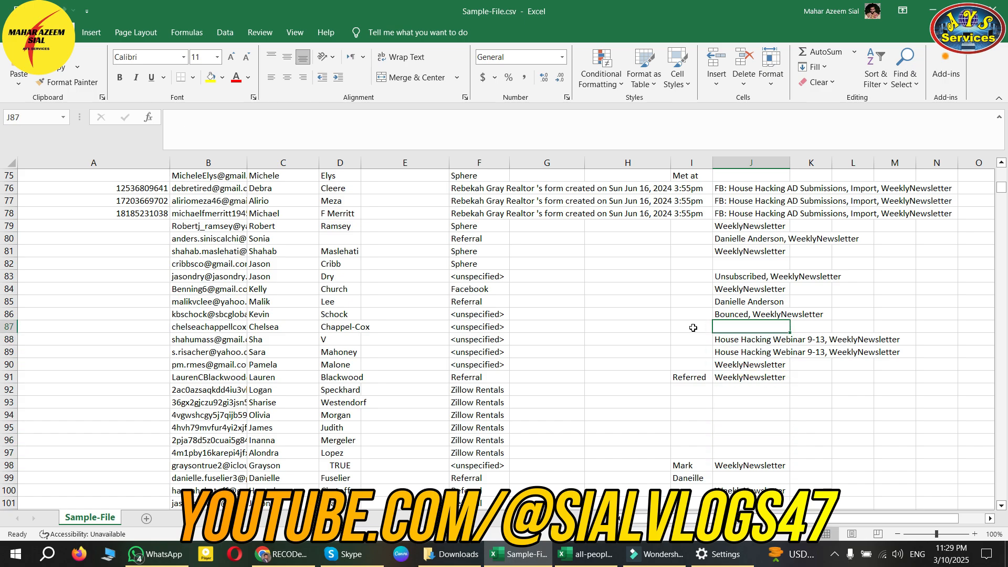
pyautogui.press('Up')
pyautogui.press('Up')
pyautogui.press('Up')
pyautogui.press('Up')
pyautogui.press('Up')
pyautogui.press('Up')
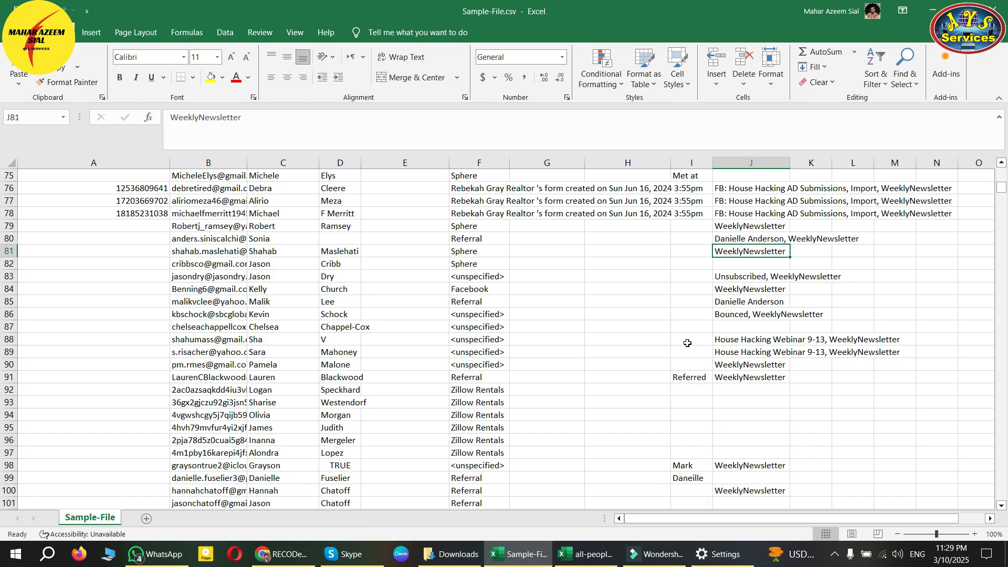
pyautogui.scroll(5, 687, 343)
pyautogui.moveTo(1001, 195); pyautogui.dragTo(1002, 173)
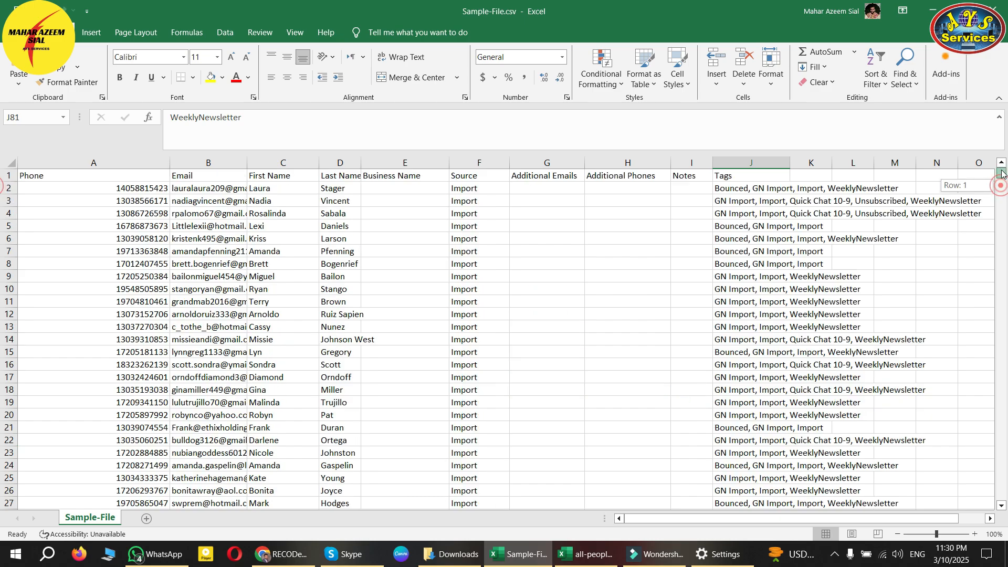
# - Compare the all-people-2025-02-28 workbook with Sample-File, checking the sample's Additional Emails and Additional Phones columns
pyautogui.click(584, 554)
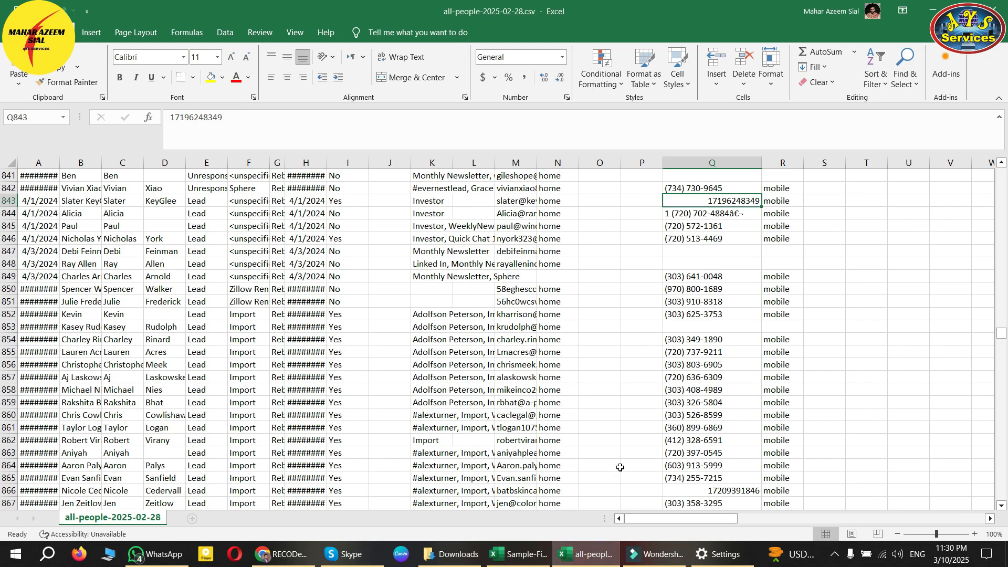
pyautogui.click(620, 463)
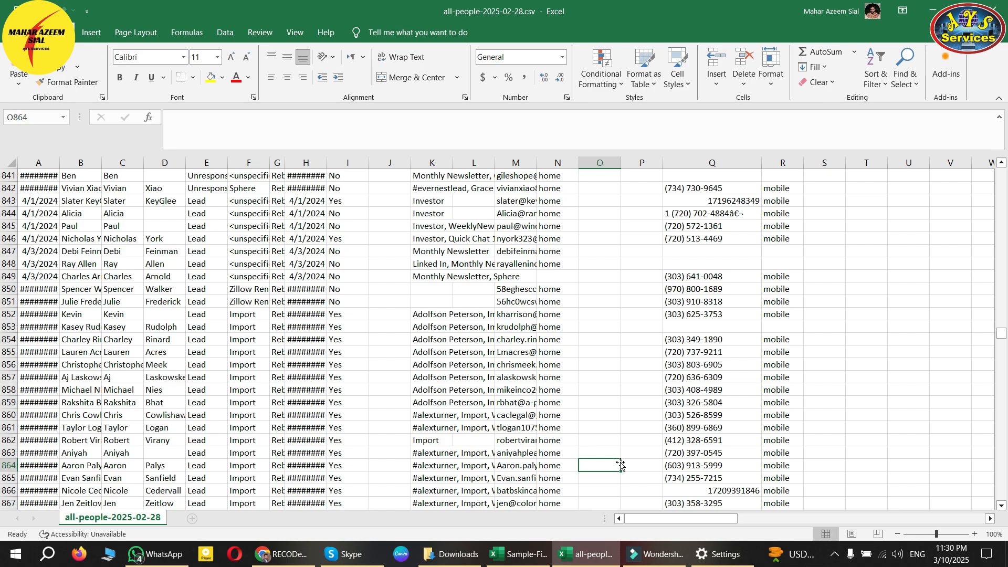
pyautogui.click(546, 552)
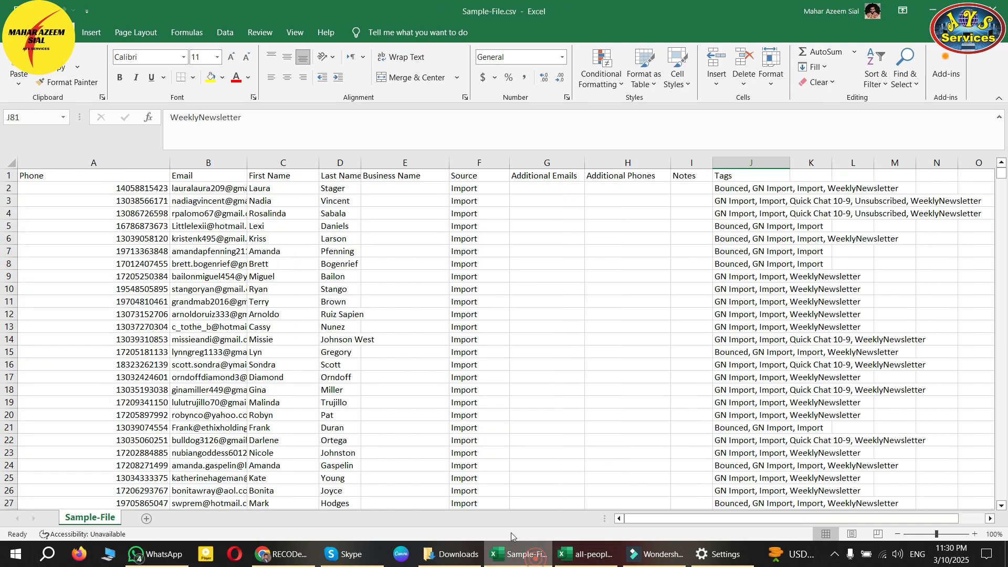
pyautogui.click(366, 377)
pyautogui.click(541, 340)
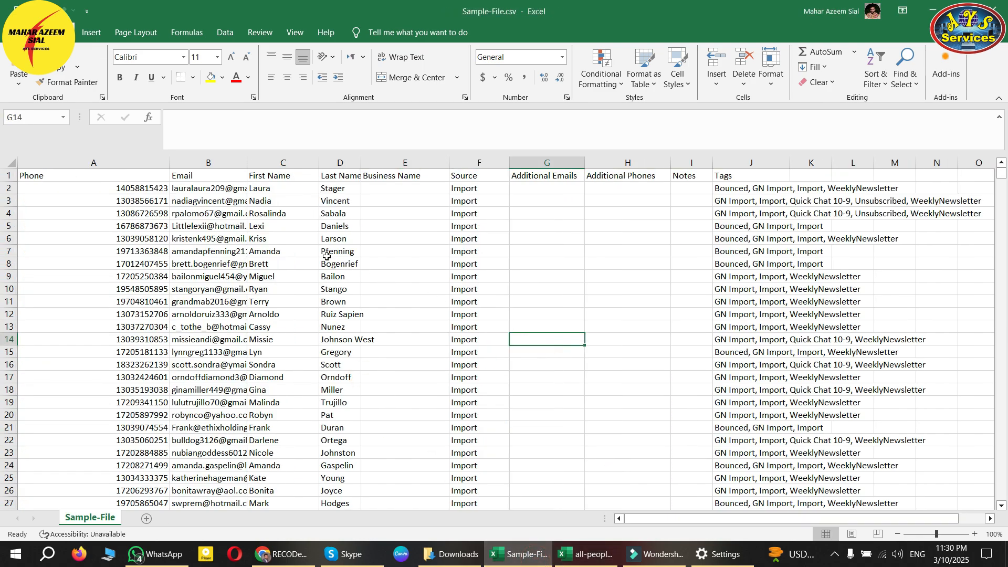
pyautogui.click(596, 286)
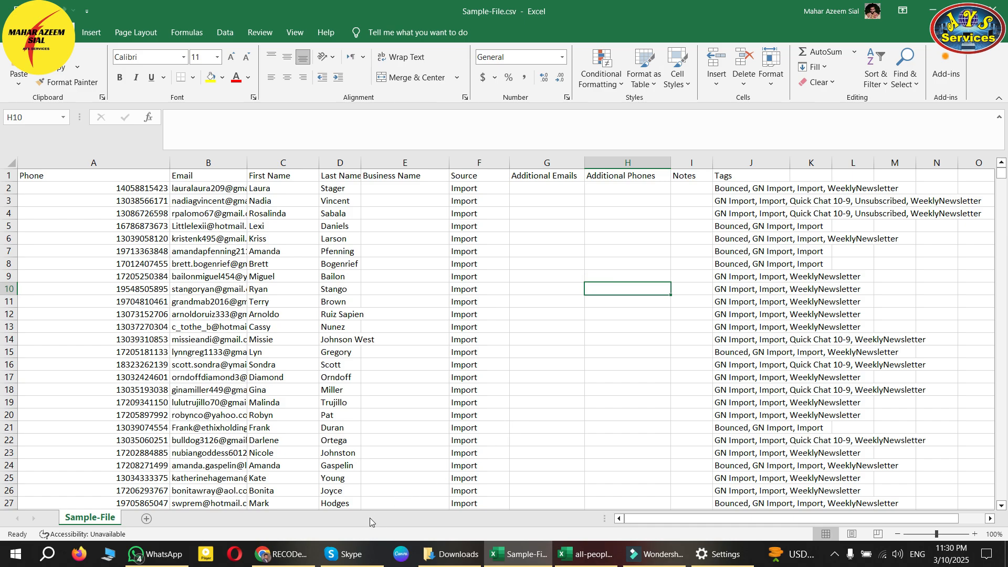
# - Switch to the CRM in Chrome, start a Contacts import up to the upload stage and download the sample file
pyautogui.click(283, 554)
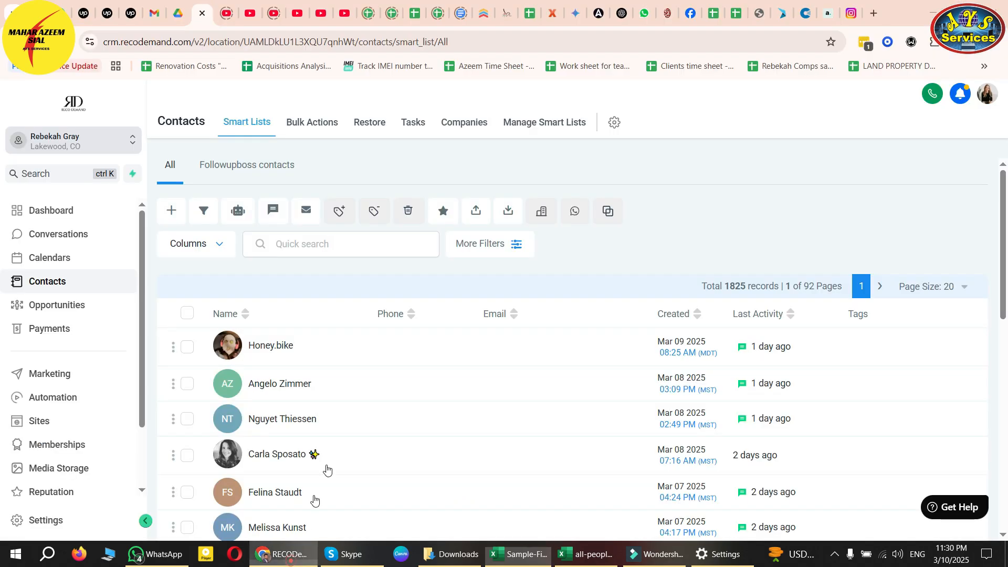
pyautogui.click(508, 213)
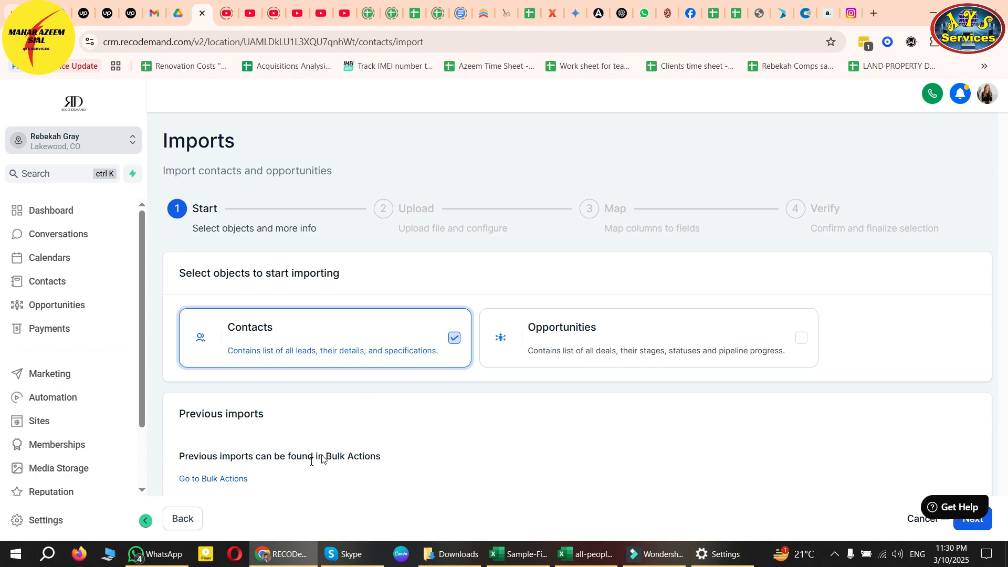
pyautogui.click(975, 525)
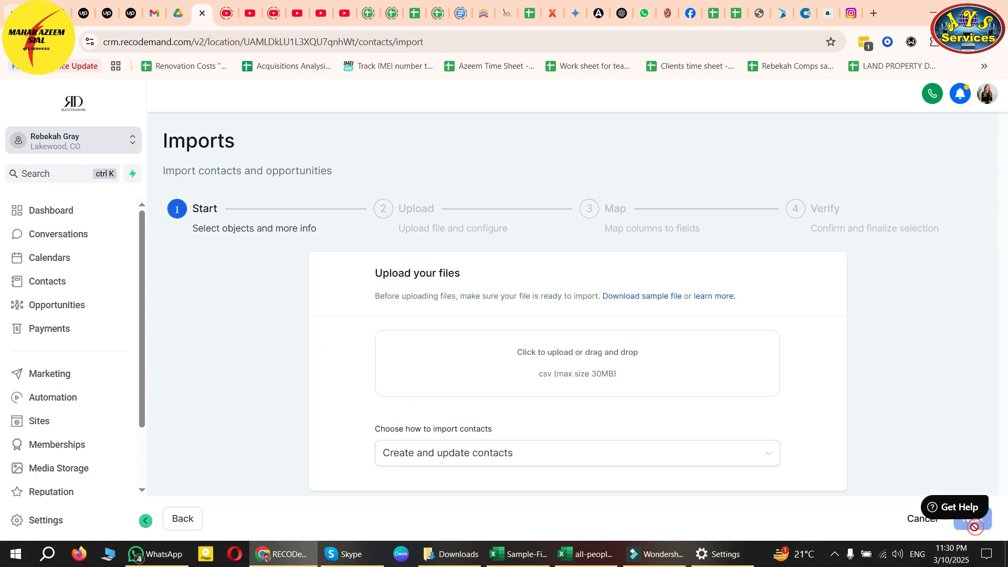
pyautogui.click(628, 297)
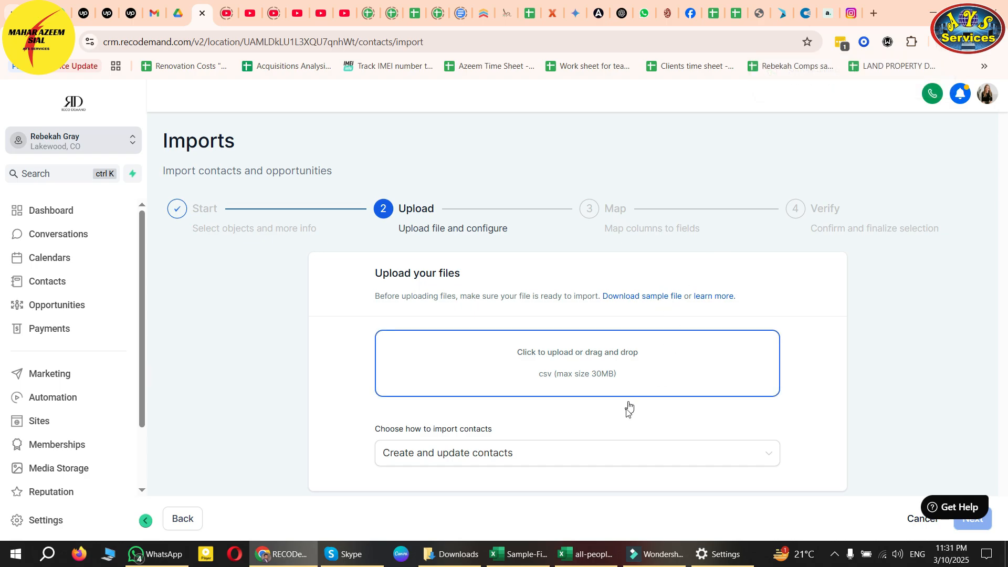
# - Keep the import mode at Create and update contacts, upload Sample-File (2).csv from Downloads and continue to column mapping
pyautogui.click(598, 453)
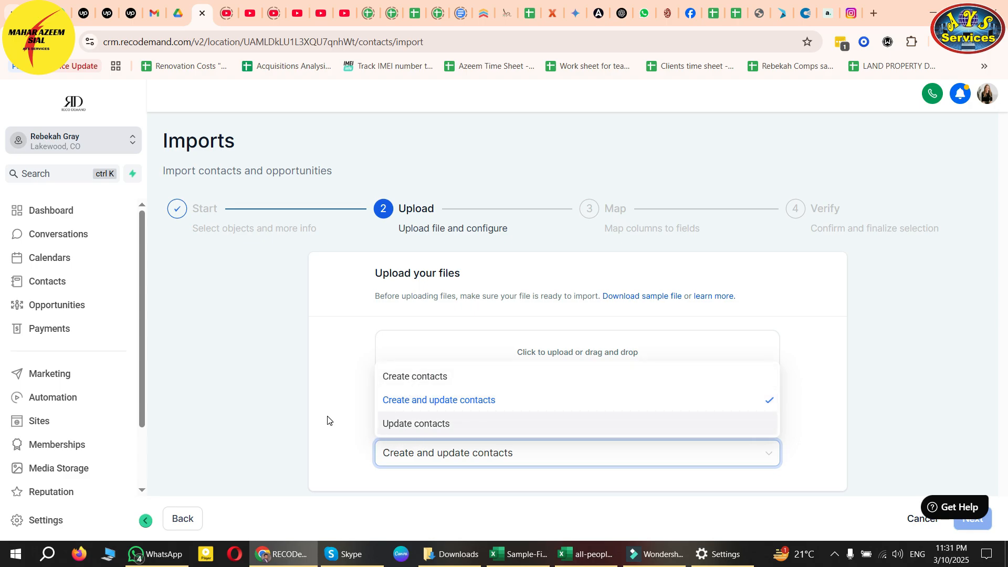
pyautogui.click(850, 394)
pyautogui.click(575, 351)
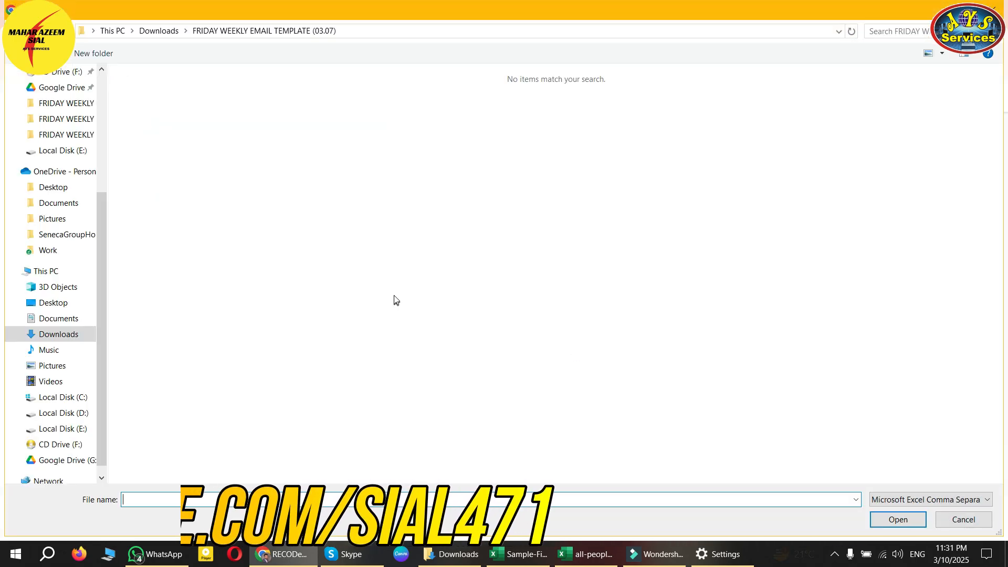
pyautogui.click(159, 30)
pyautogui.click(172, 155)
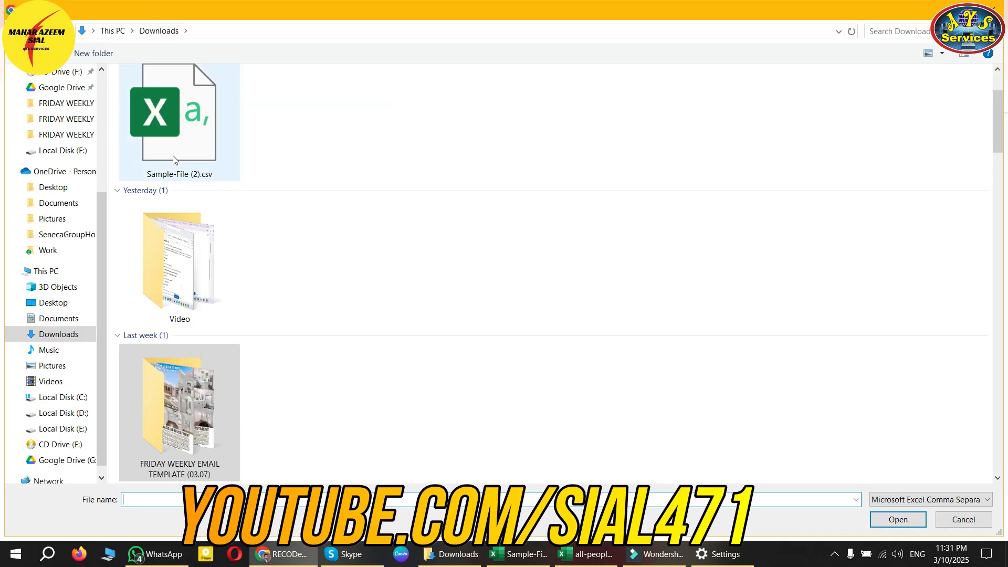
pyautogui.press('Return')
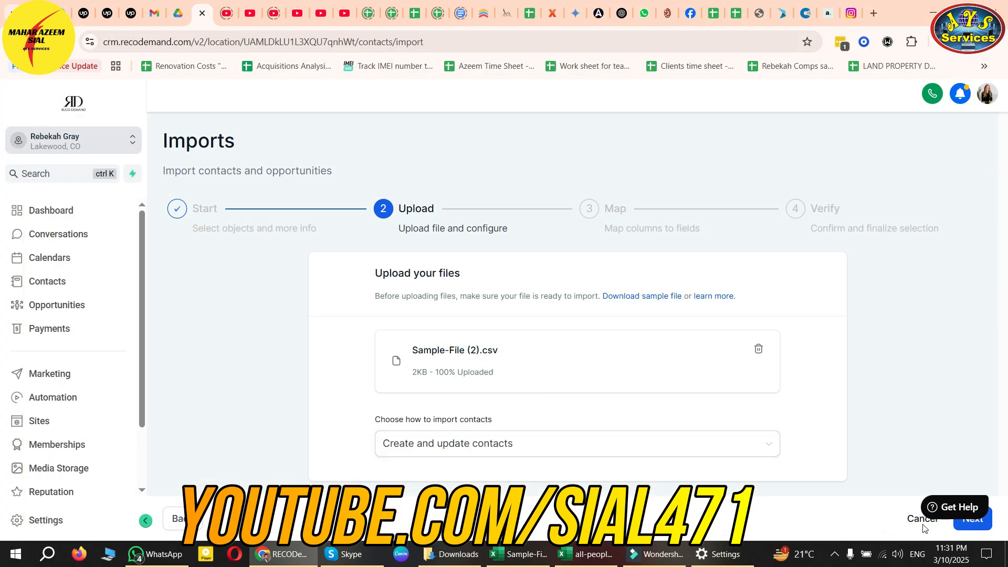
pyautogui.click(975, 522)
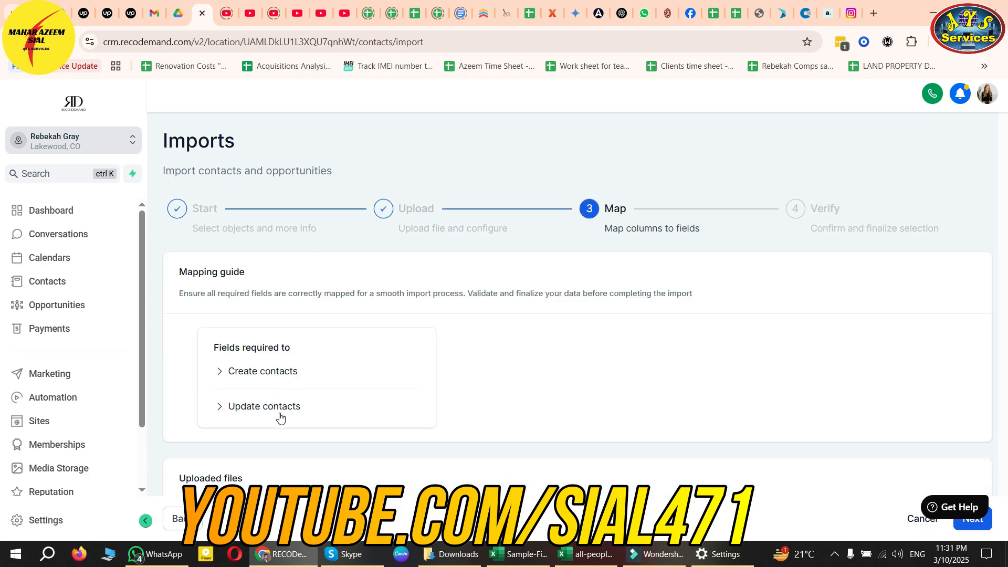
# - Review how the uploaded file's columns, from Phone through Source and Additional Emails, are mapped to contact fields
pyautogui.scroll(-4, 280, 399)
pyautogui.scroll(-3, 418, 318)
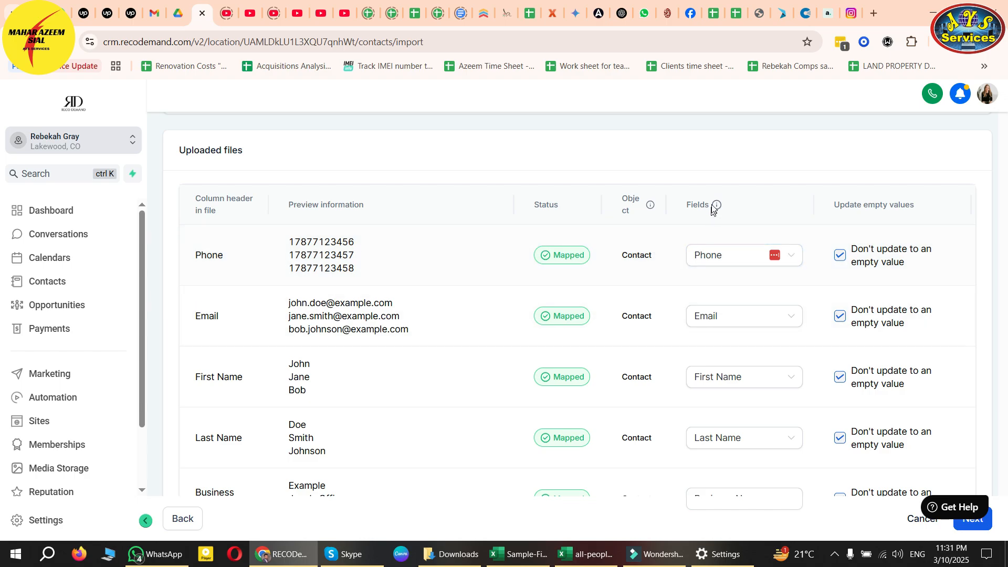
pyautogui.click(721, 265)
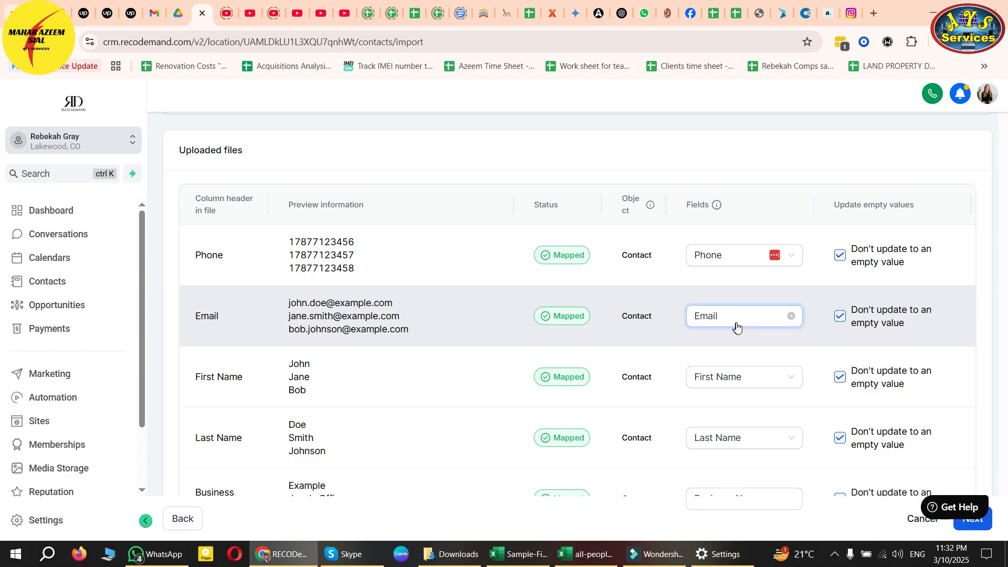
pyautogui.scroll(-1, 587, 319)
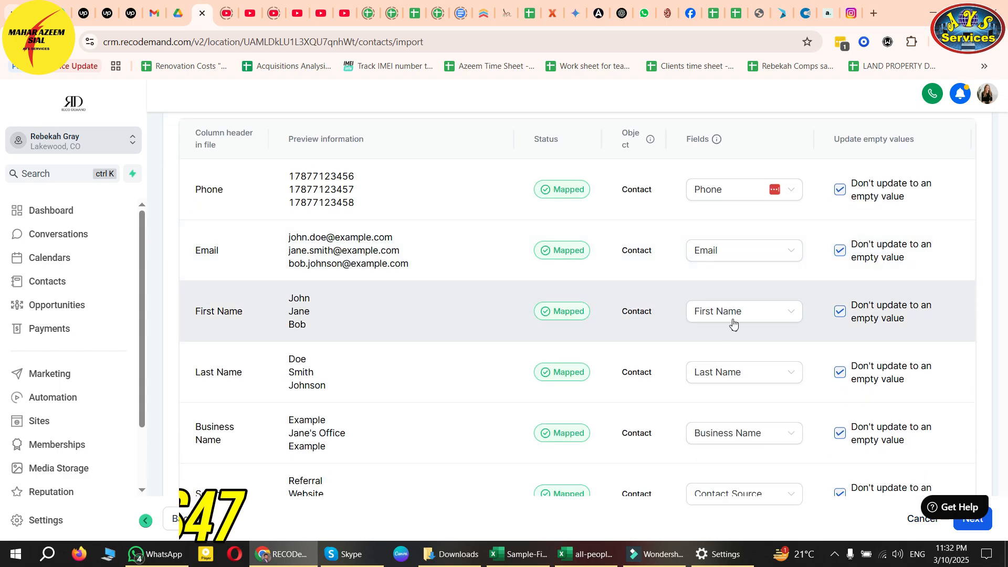
pyautogui.scroll(-2, 682, 379)
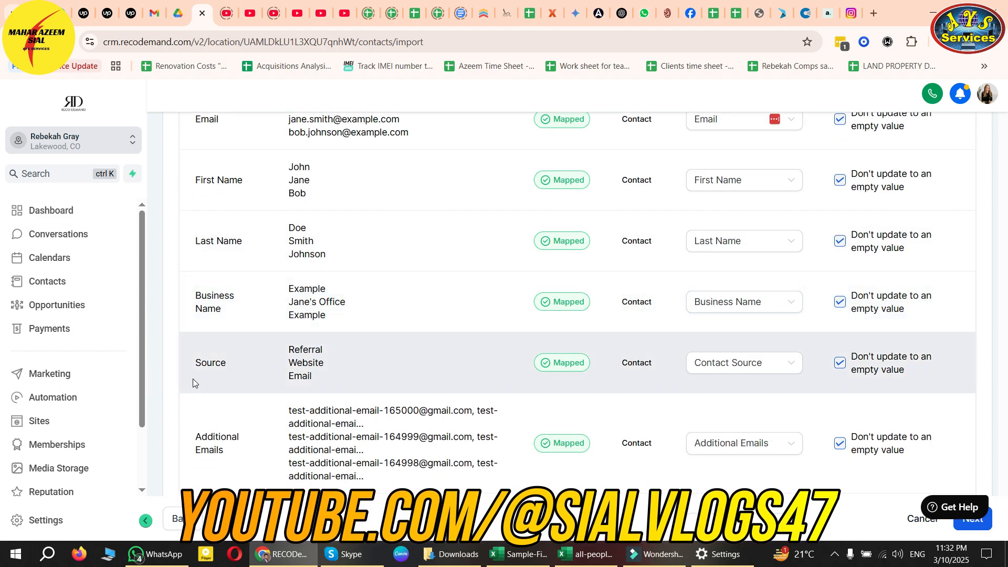
pyautogui.scroll(-1, 731, 367)
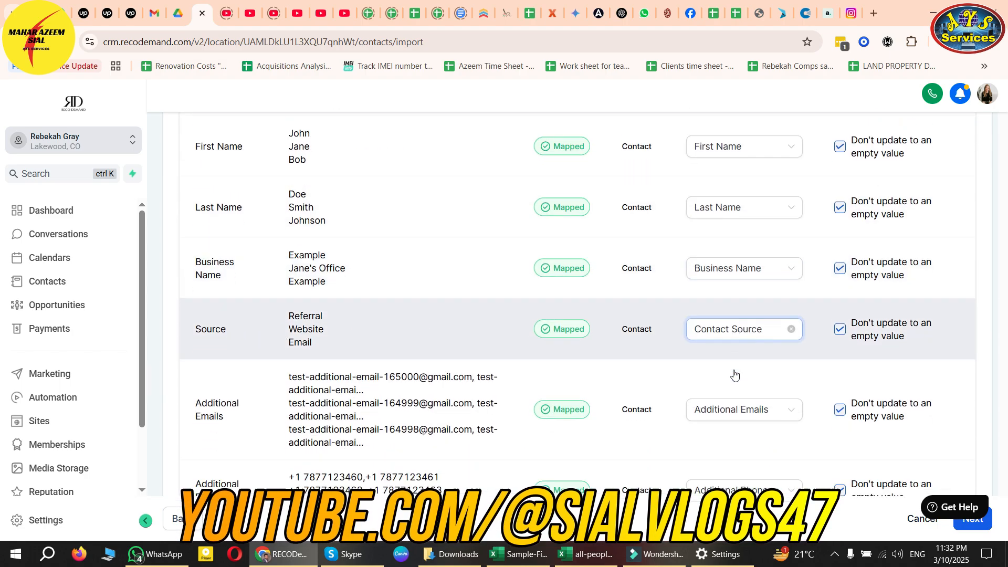